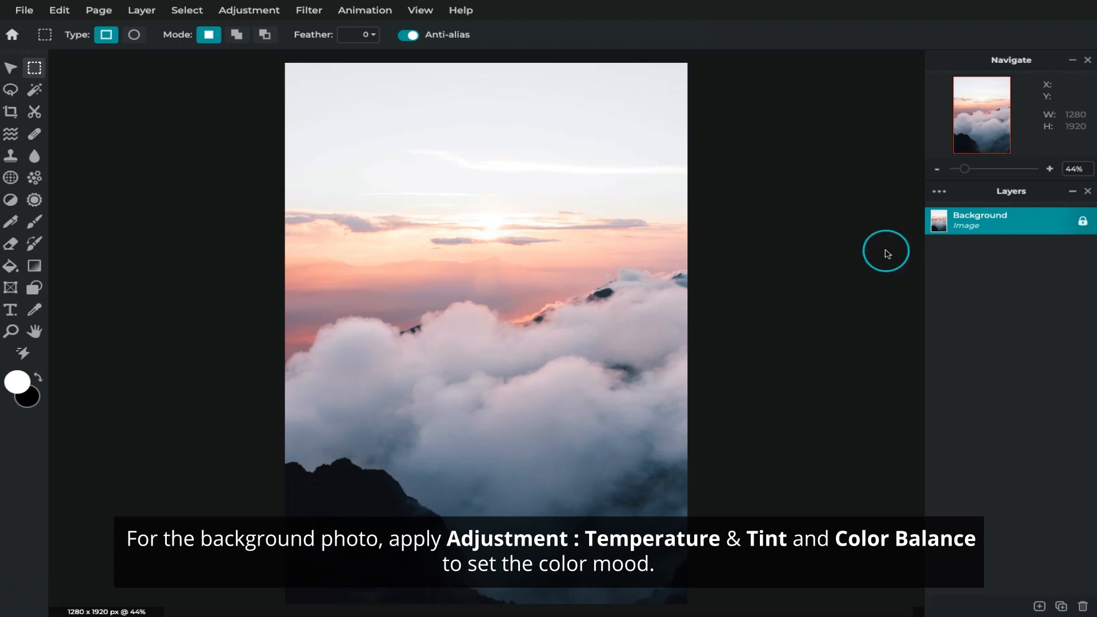
Warm the background photo with a Temperature & tint adjustment, setting temperature to 20 and tint to -81
click(246, 11)
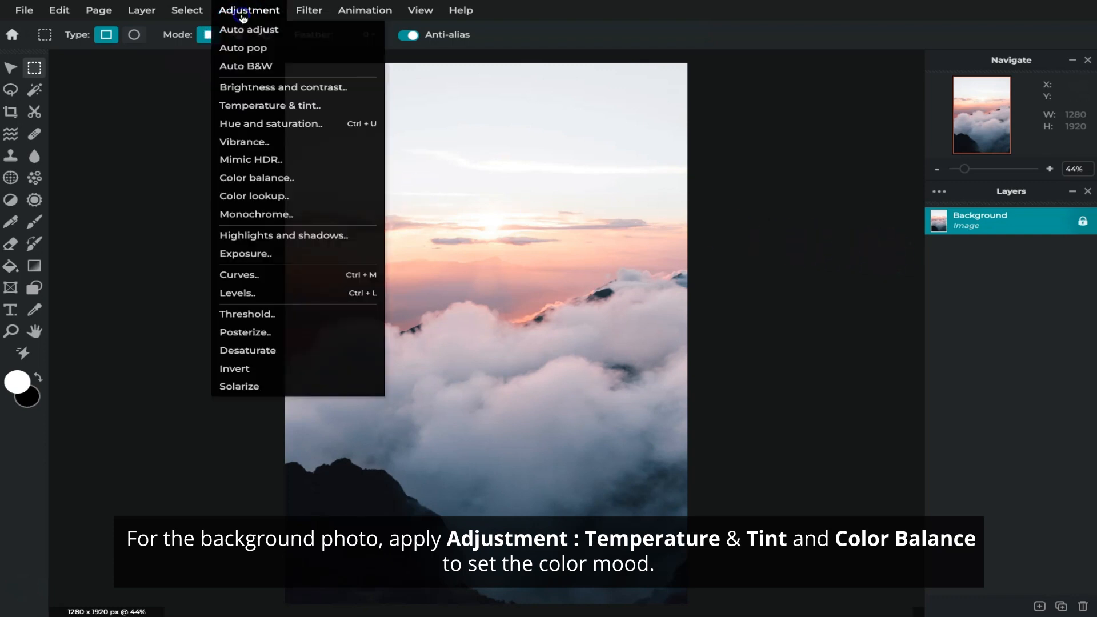
click(251, 105)
click(830, 362)
click(835, 415)
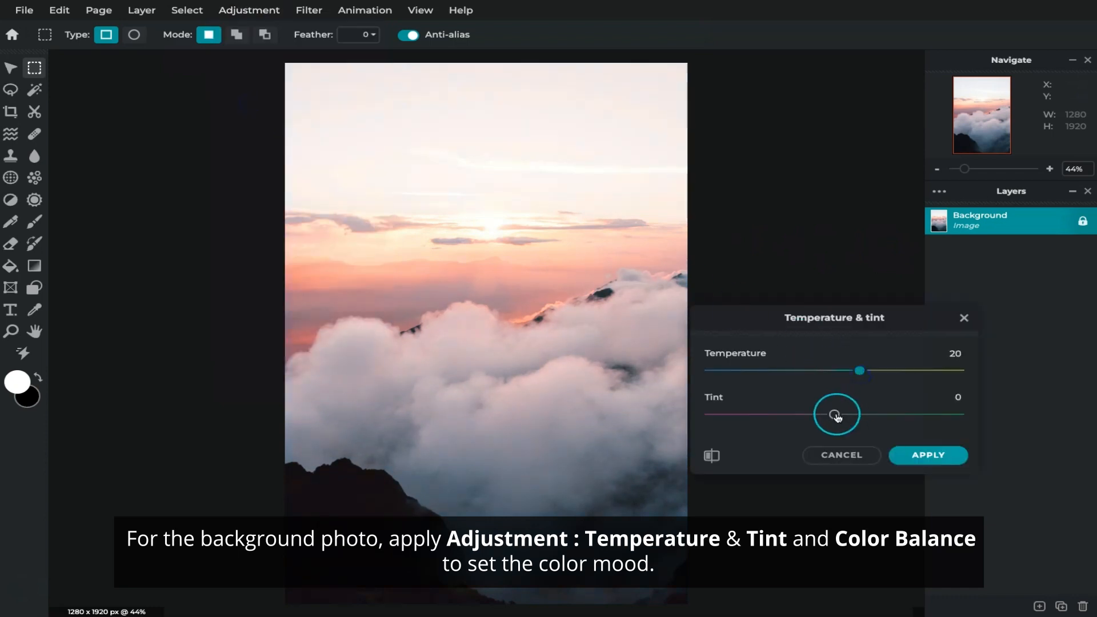
drag(802, 421, 764, 423)
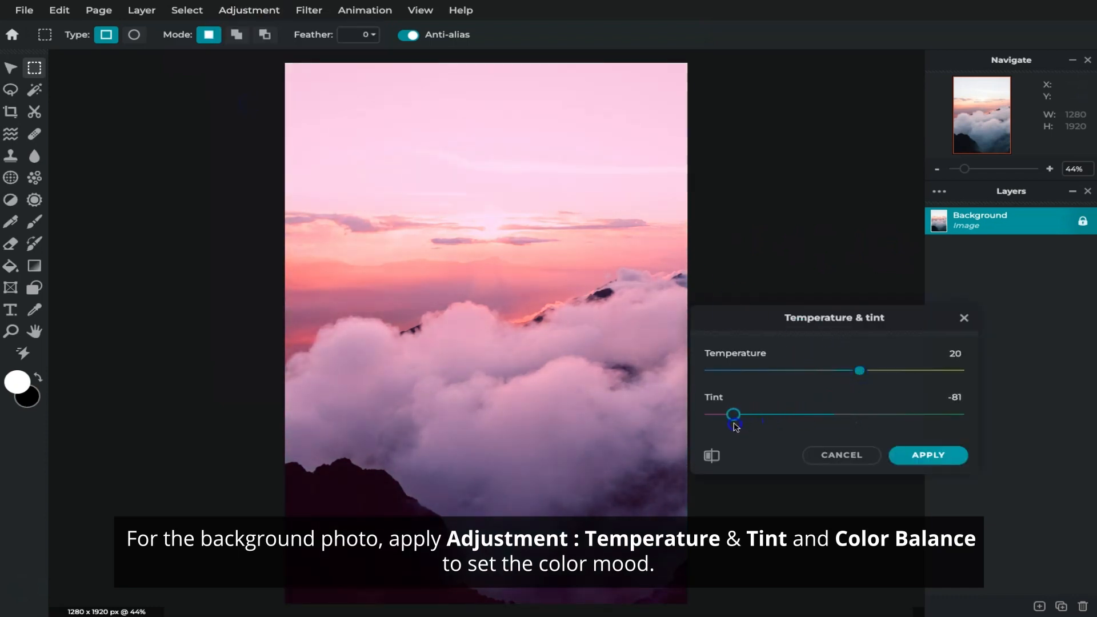
click(913, 454)
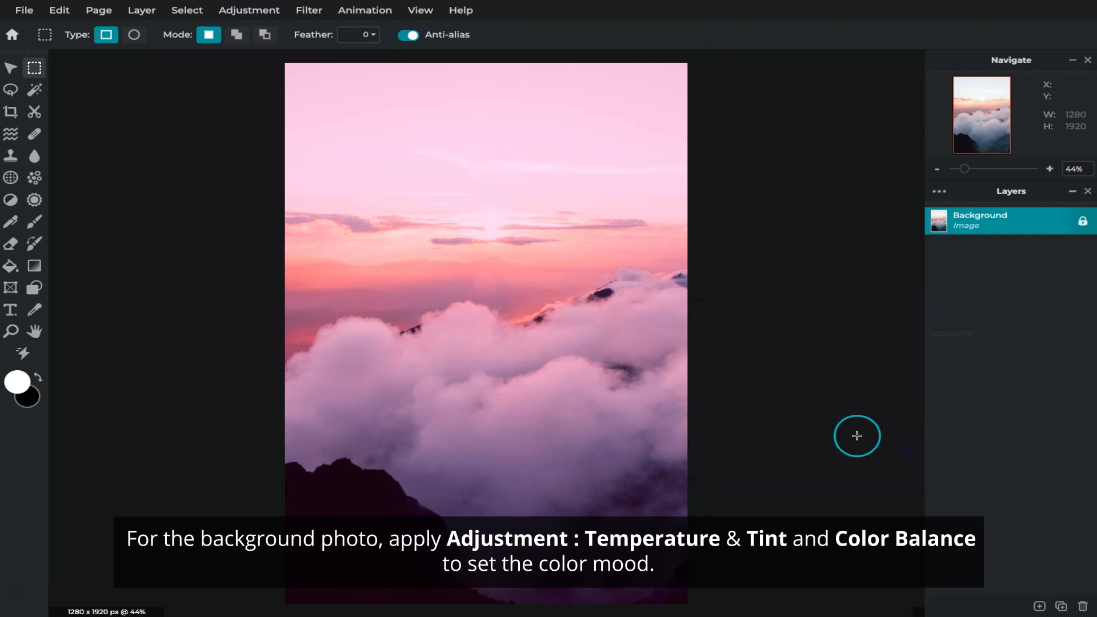
Apply a Color balance adjustment to the background photo's shadows with blue set to 30
click(249, 10)
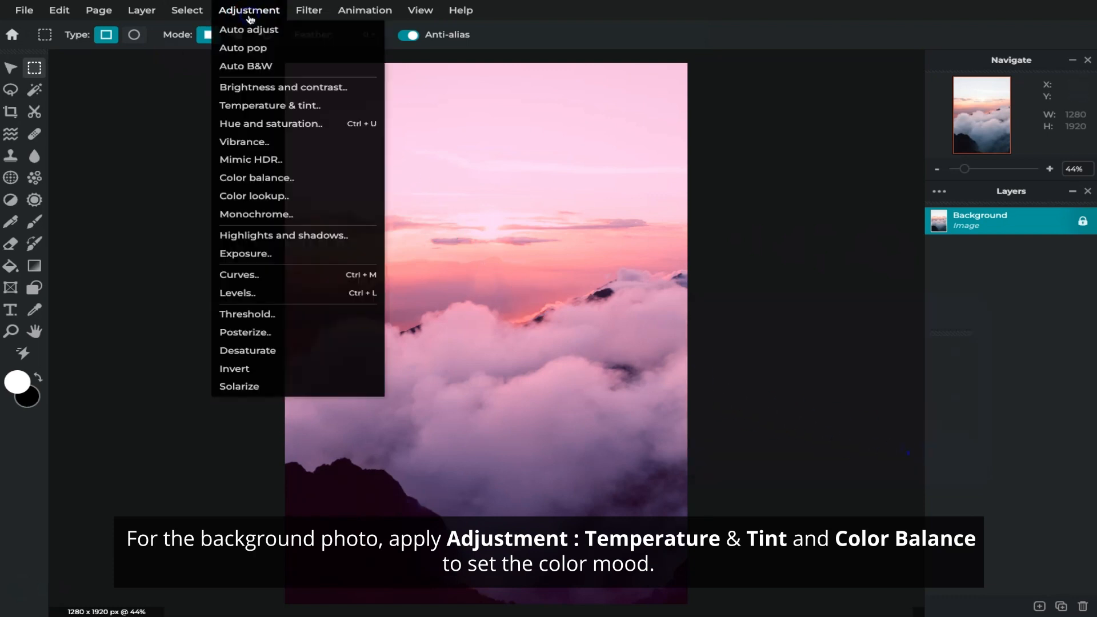
click(258, 178)
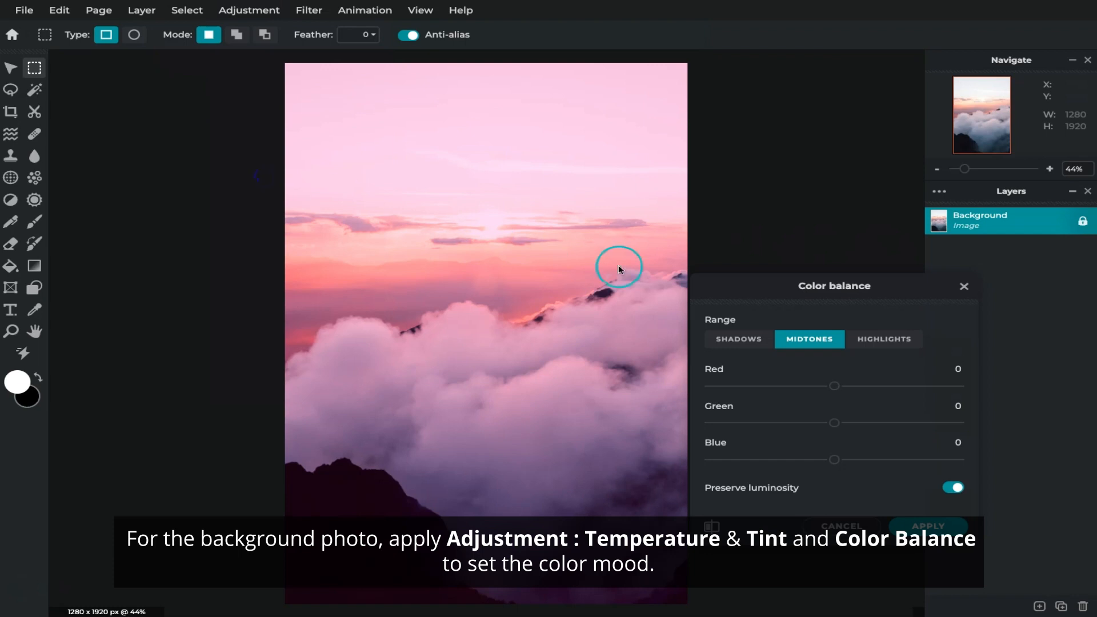
click(739, 339)
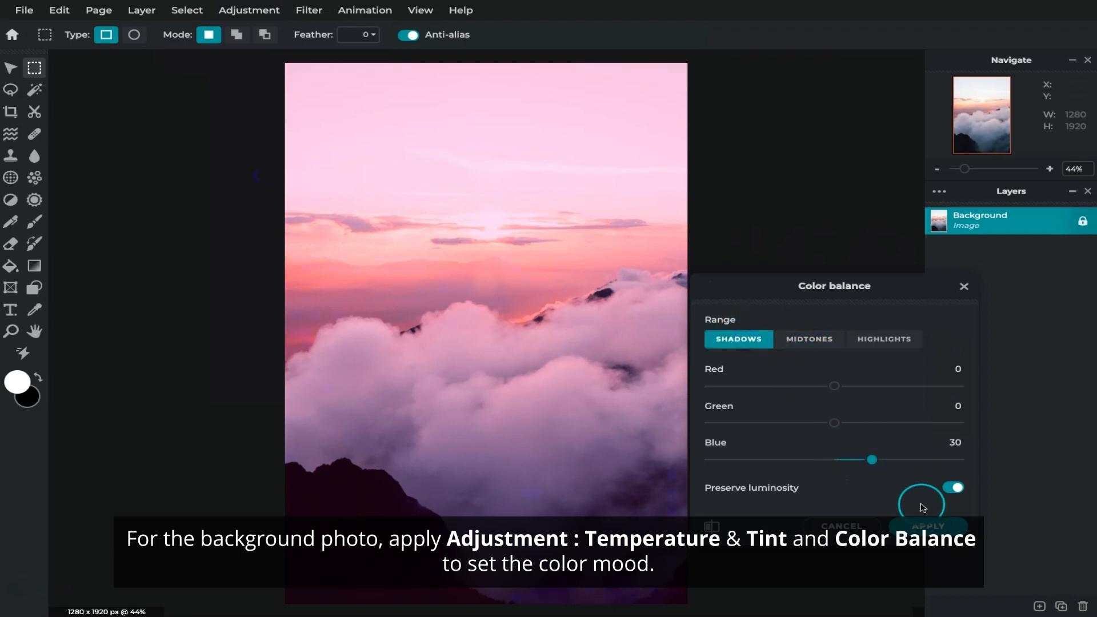
click(927, 525)
Add Flamingo.jpg as an image layer and remove its background with the AI Auto cutout
click(1035, 605)
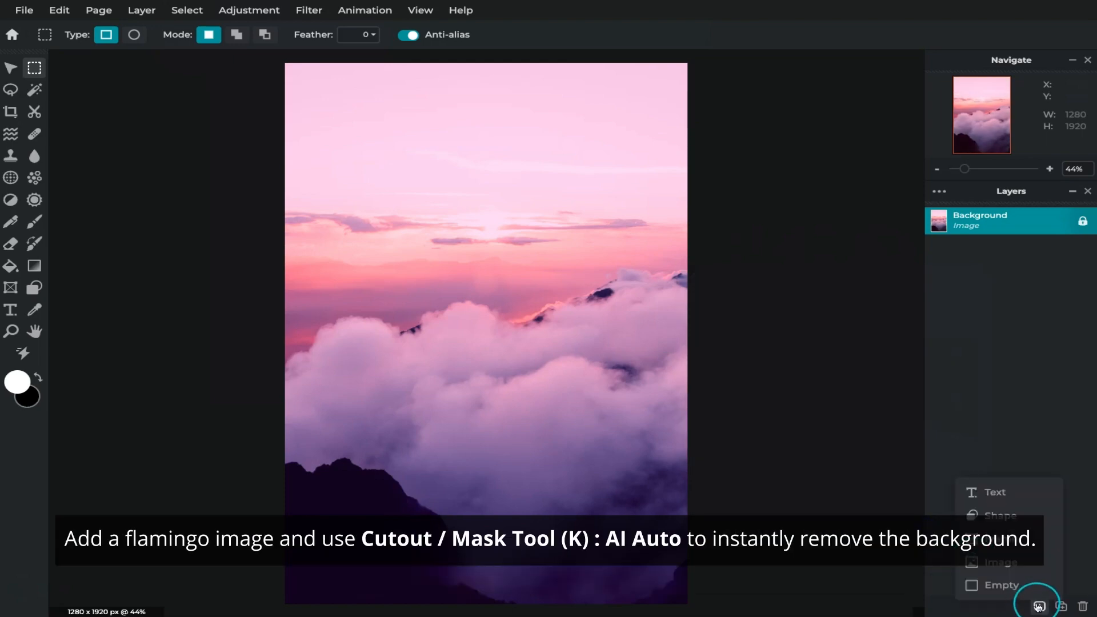
click(1027, 570)
click(546, 275)
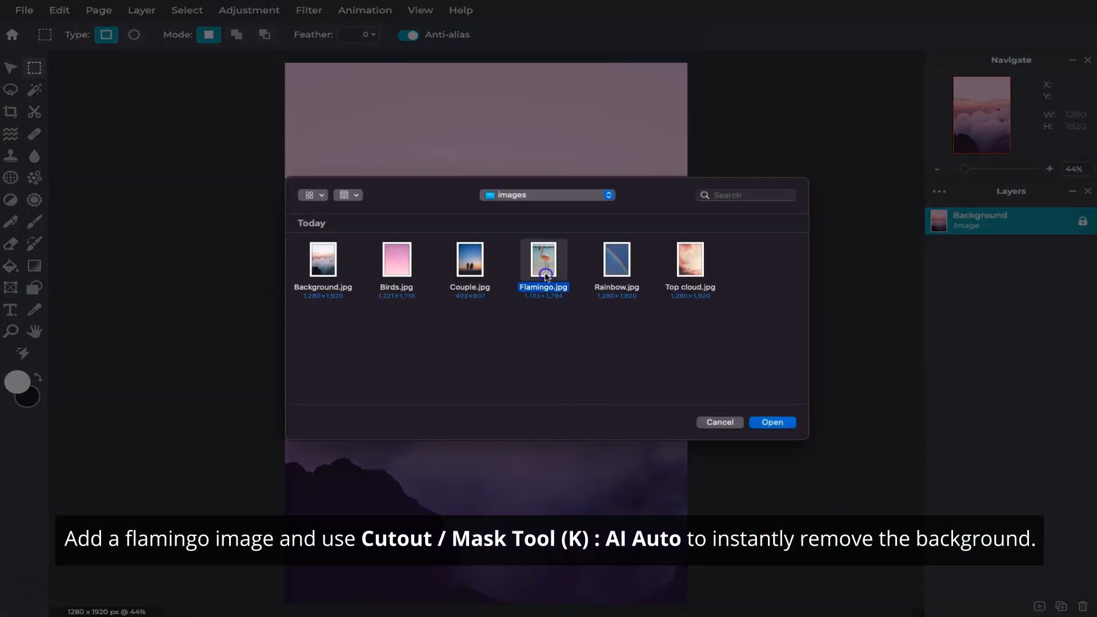
click(774, 422)
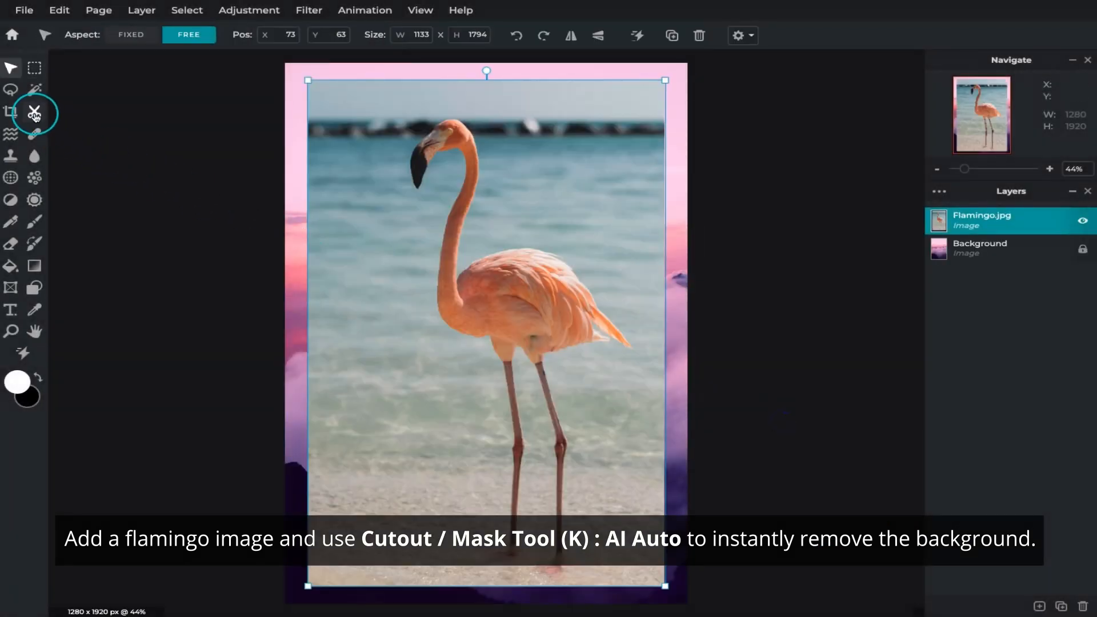
click(34, 114)
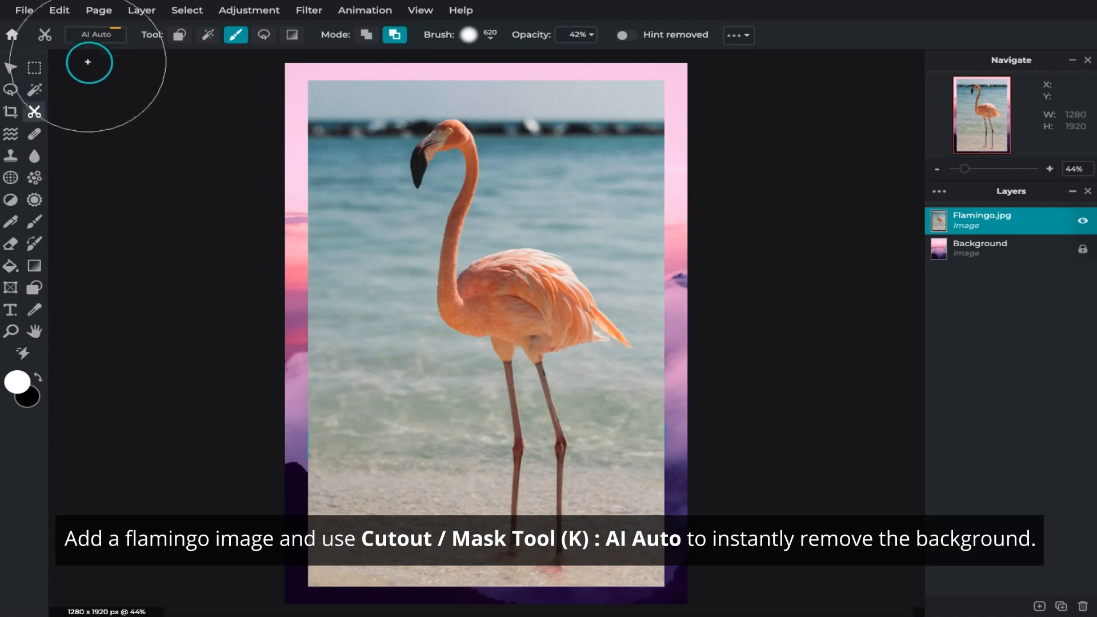
click(91, 37)
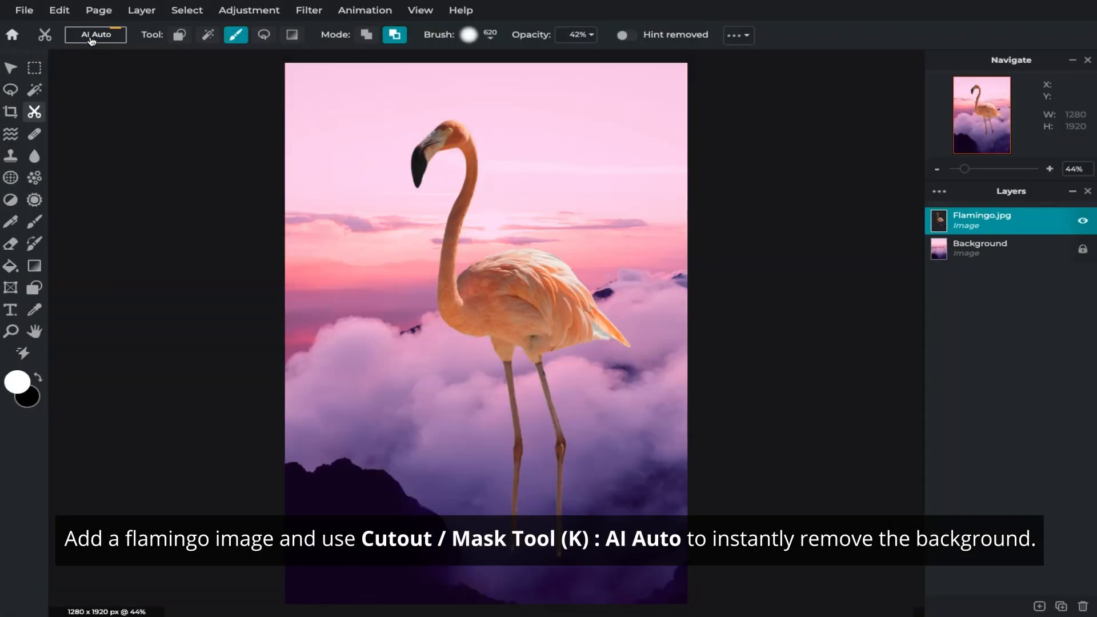
Fade the flamingo's feet and lower legs into the clouds with Draw Mask in Remove From Mask mode, brush size 620 at 42% opacity
mouse_move(519, 503)
mouse_down()
mouse_move(478, 551)
mouse_move(600, 548)
mouse_up()
drag(655, 490, 642, 451)
click(646, 429)
click(663, 288)
click(671, 340)
click(639, 362)
click(604, 218)
click(629, 397)
click(456, 459)
click(453, 485)
click(593, 440)
click(627, 472)
click(453, 402)
click(626, 448)
click(637, 402)
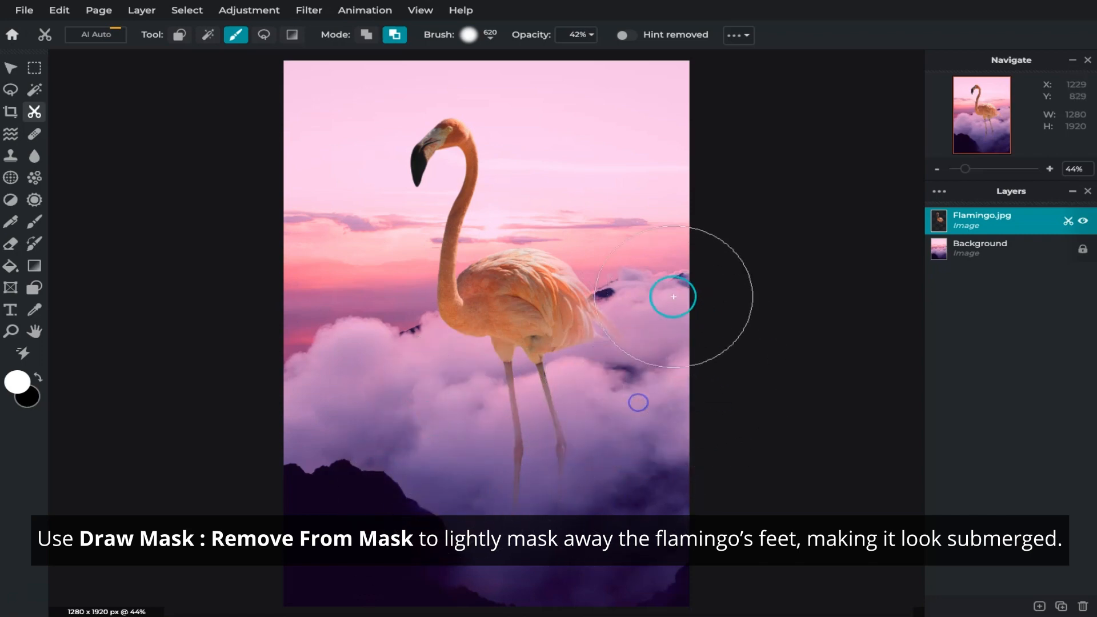
Bring back the flamingo's rear feather details in Add To Mask mode, reducing the brush to 65 and finishing at 37
scroll(675, 303, up, 4)
scroll(893, 280, down, 2)
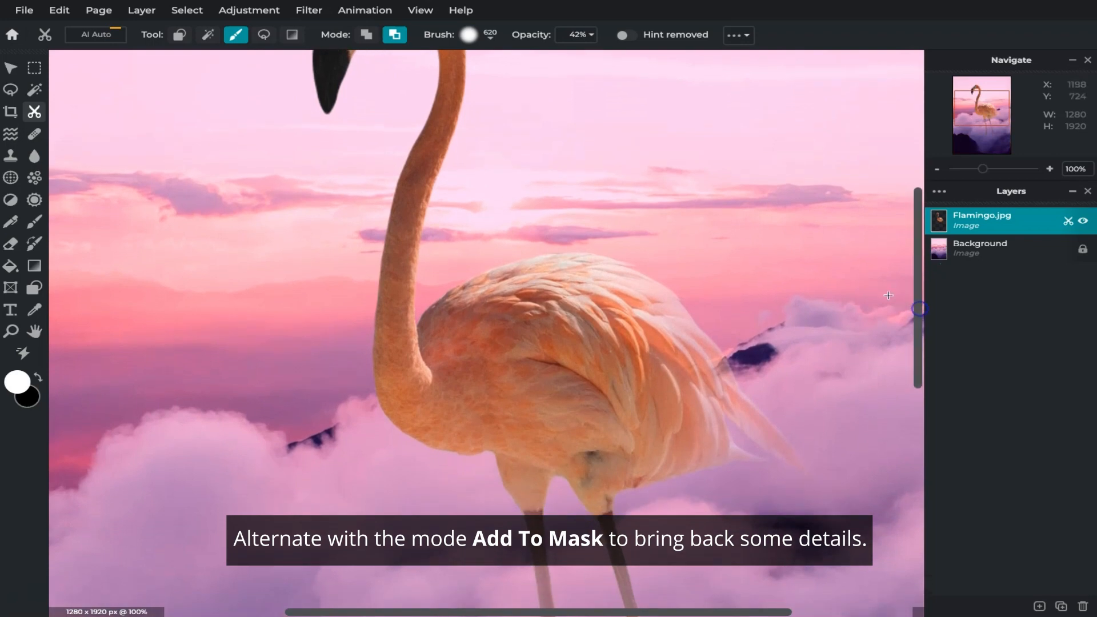
click(366, 35)
click(468, 34)
drag(573, 81, 509, 81)
click(695, 360)
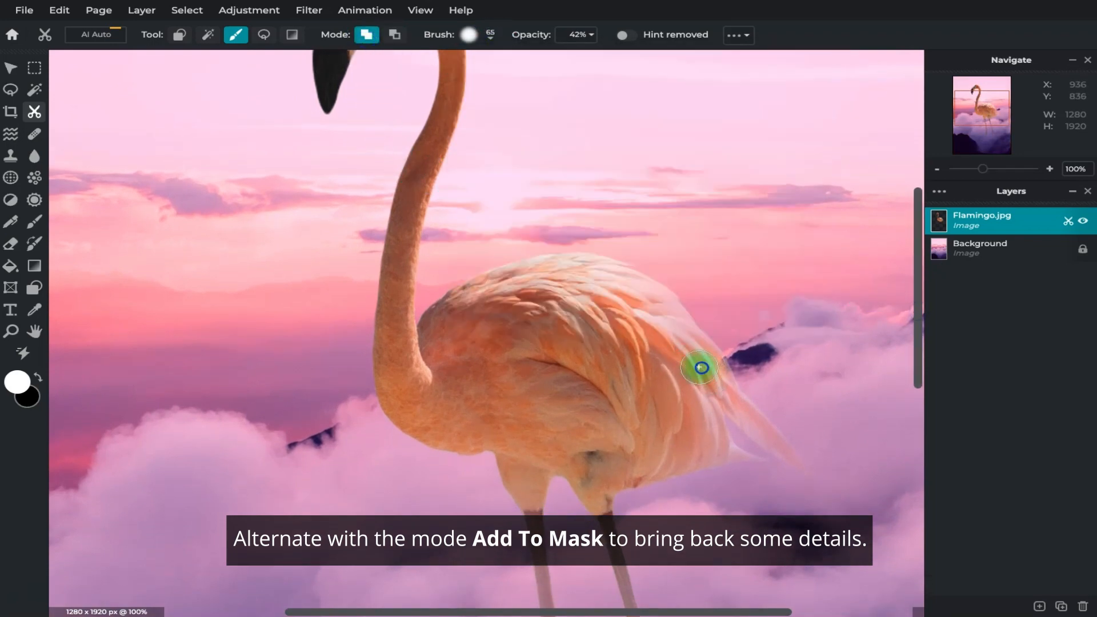
click(489, 35)
drag(510, 82, 498, 82)
click(702, 360)
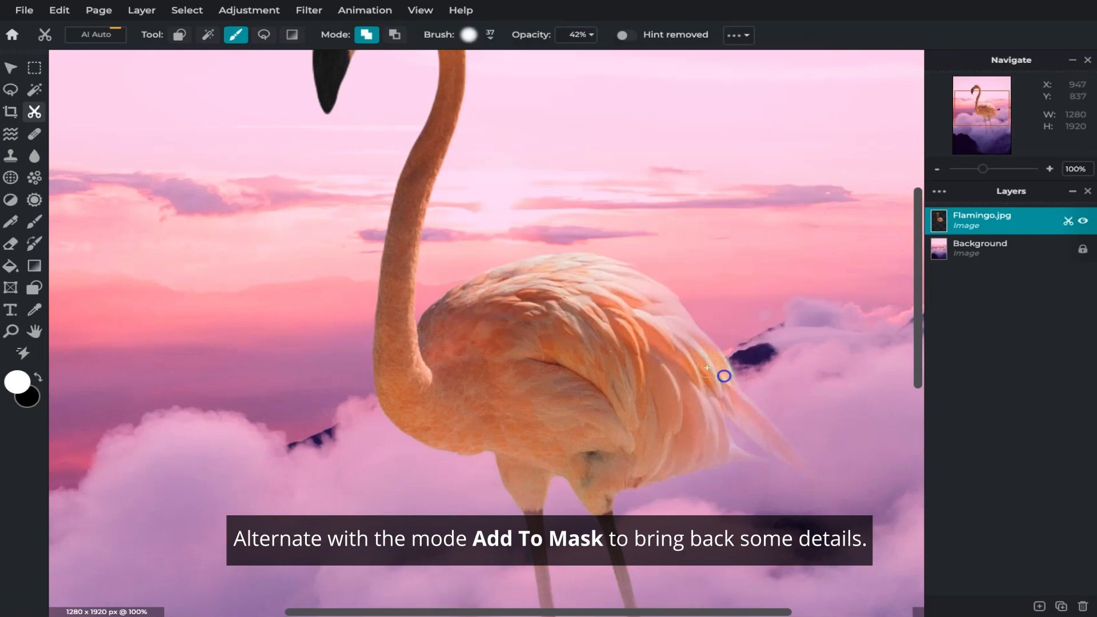
Apply a Color balance adjustment to the flamingo's midtones with red 27, green -28 and blue 34
scroll(624, 324, down, 5)
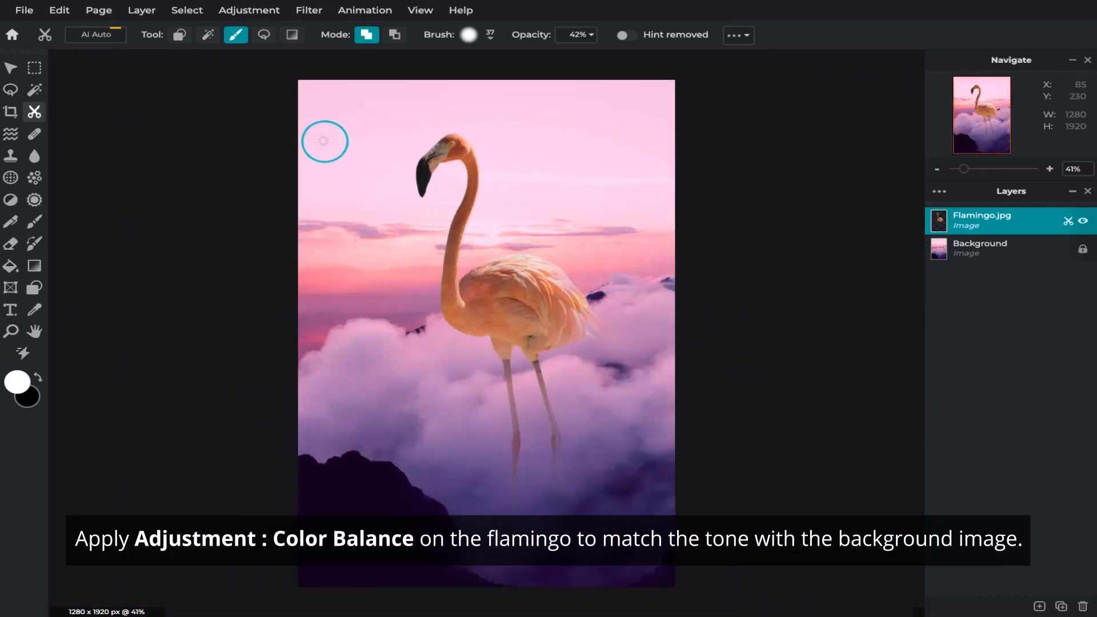
click(254, 12)
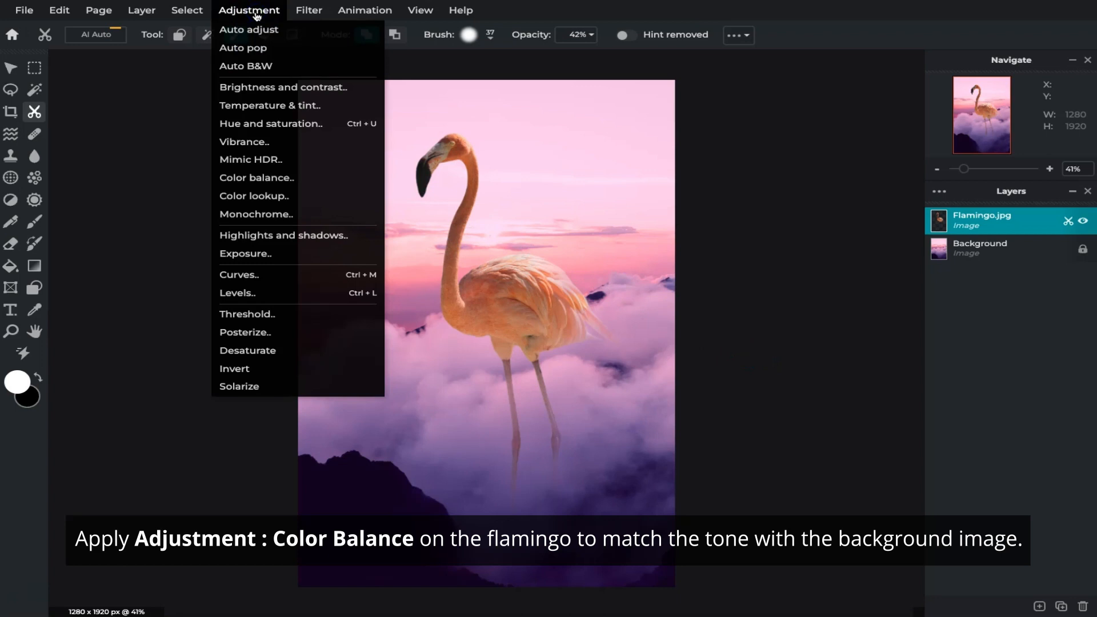
click(281, 179)
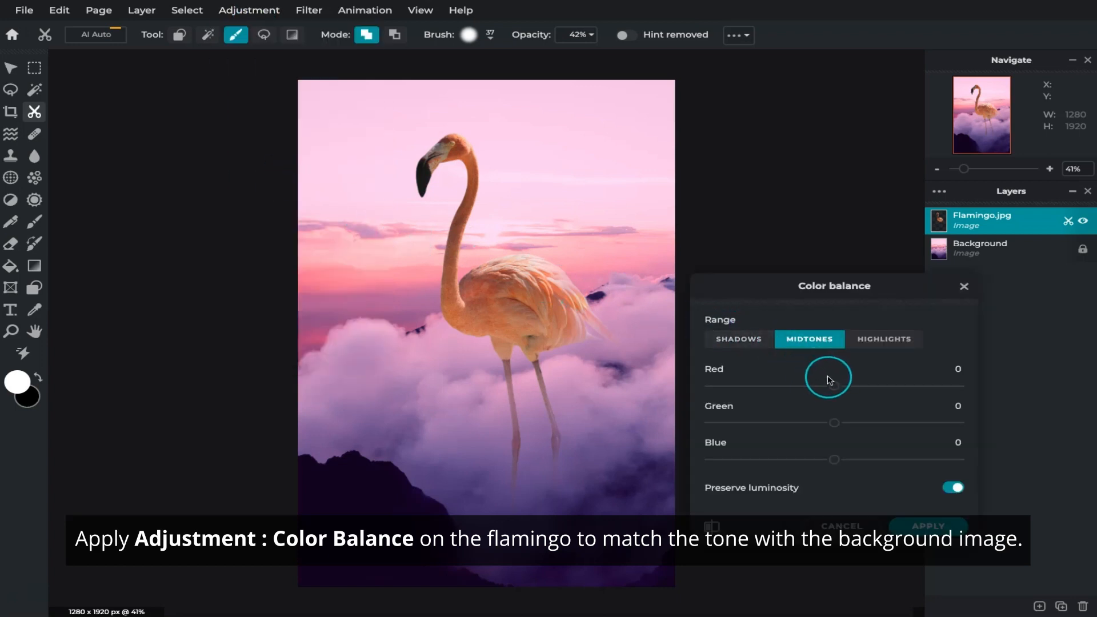
drag(834, 386, 864, 387)
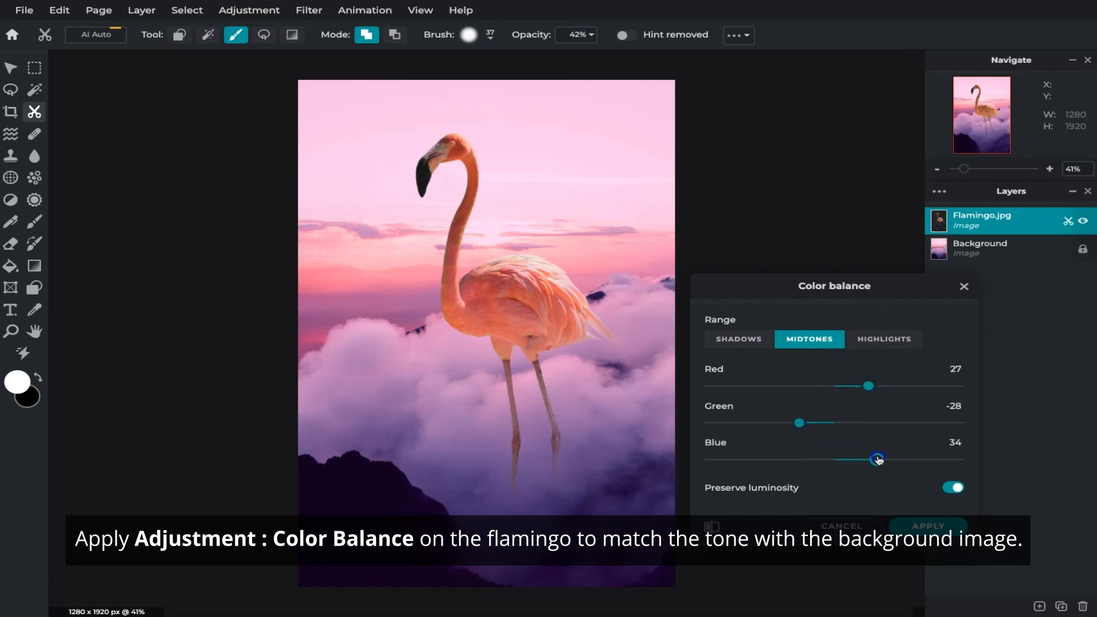
click(920, 526)
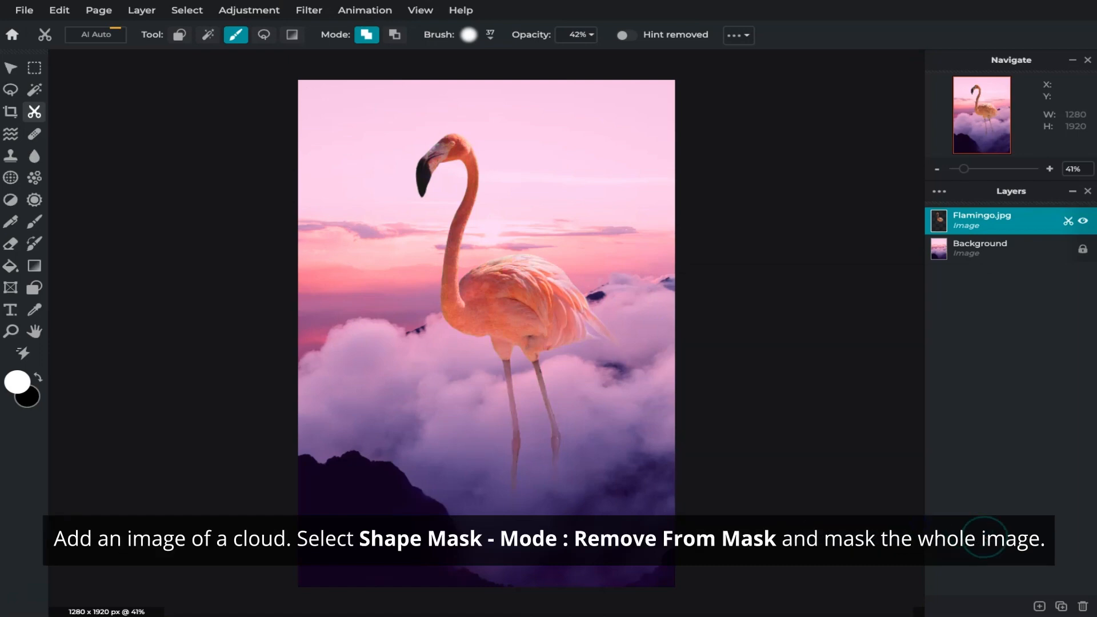
Add Top cloud.jpg as an image layer above the flamingo
click(1040, 605)
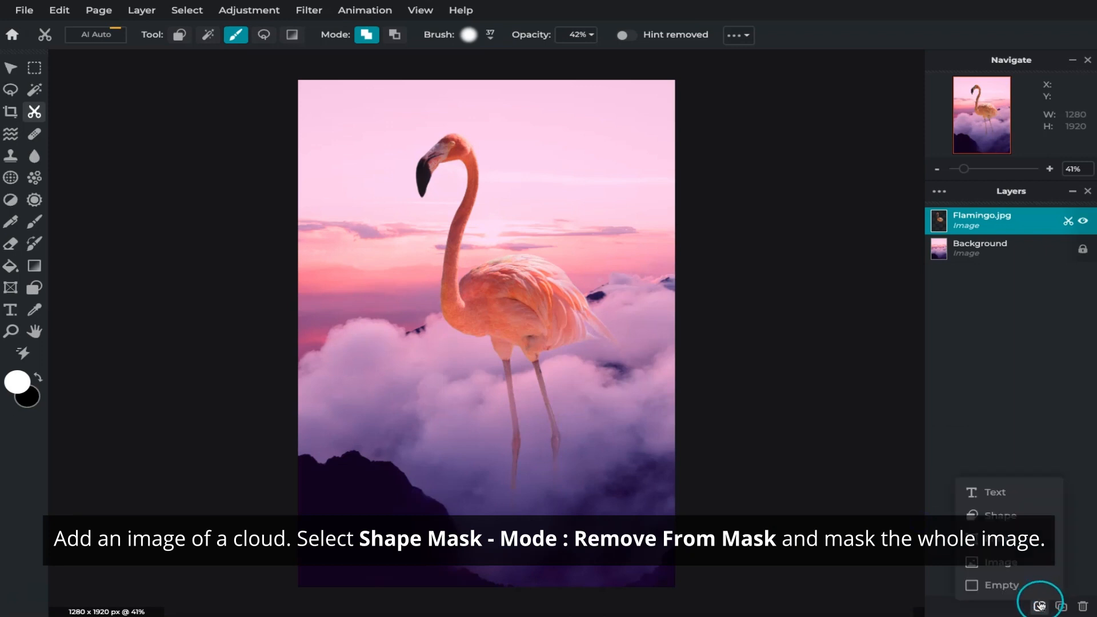
click(1018, 565)
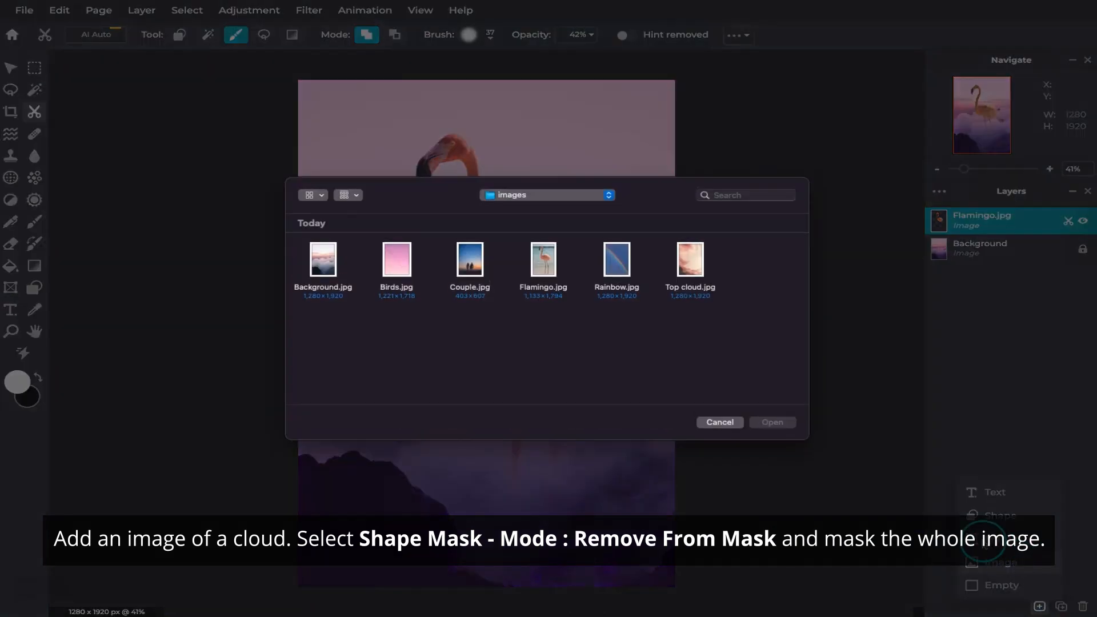
click(695, 269)
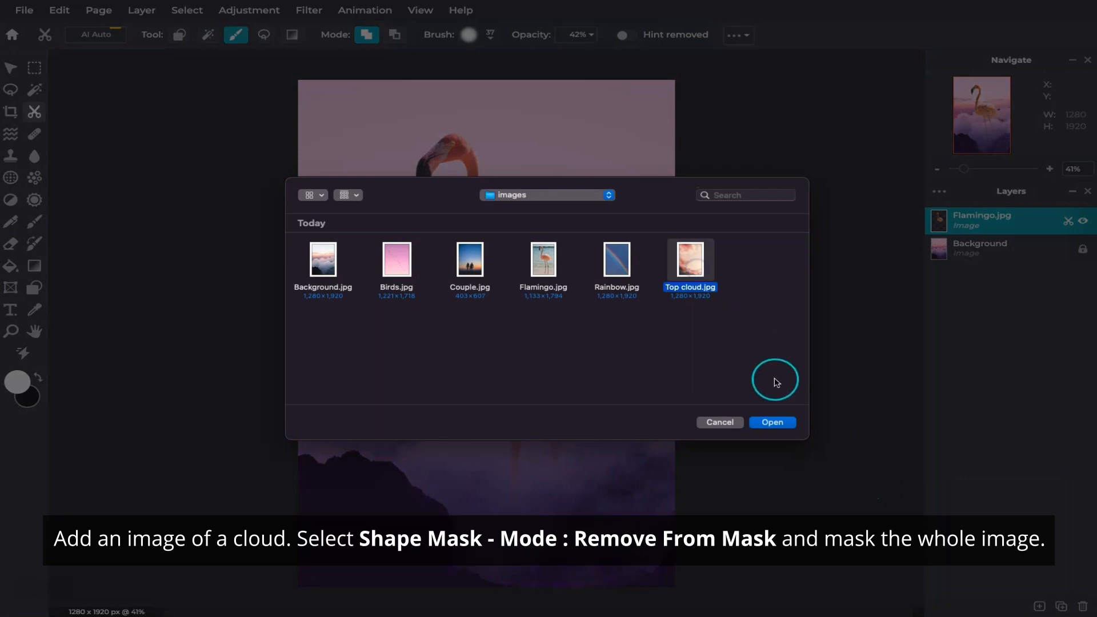
click(773, 421)
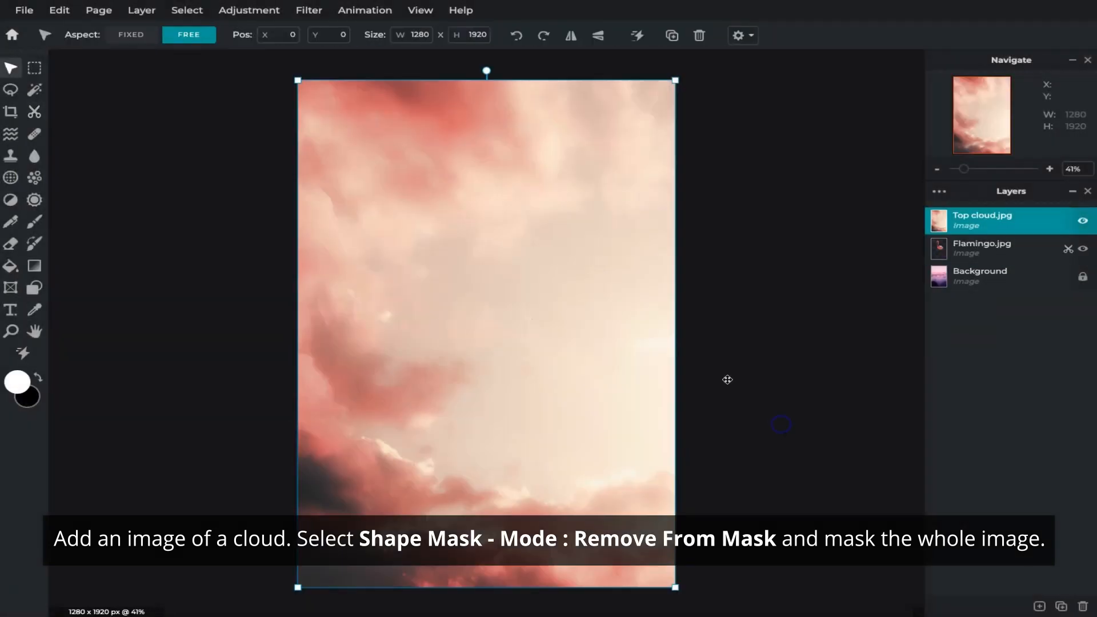
Hide the whole cloud image with a rectangular Shape Mask in Remove From Mask mode
click(34, 112)
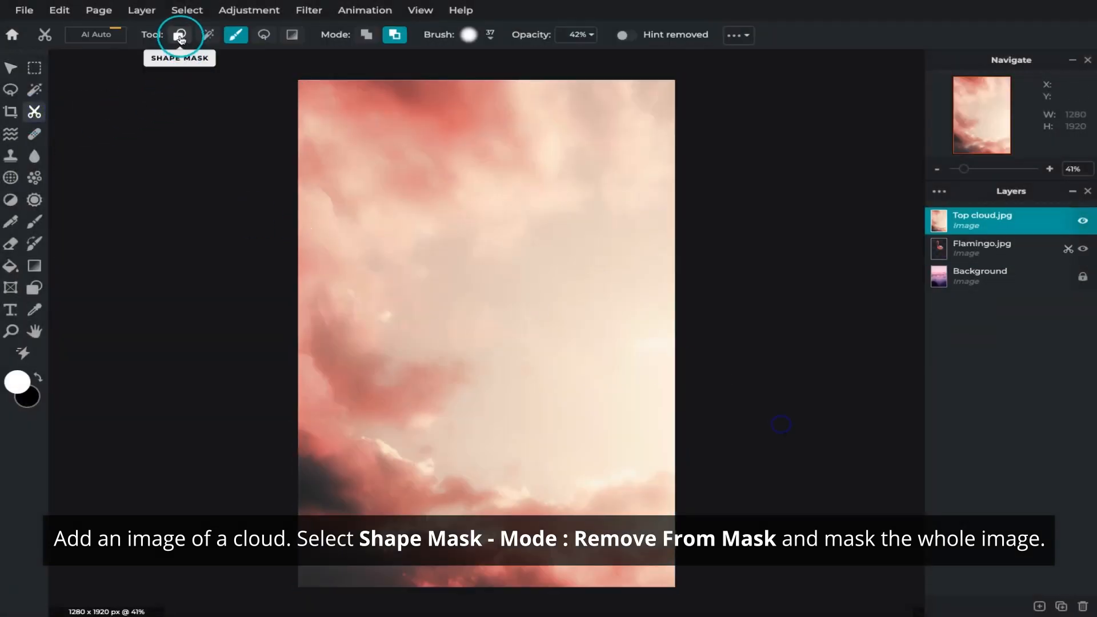
click(180, 37)
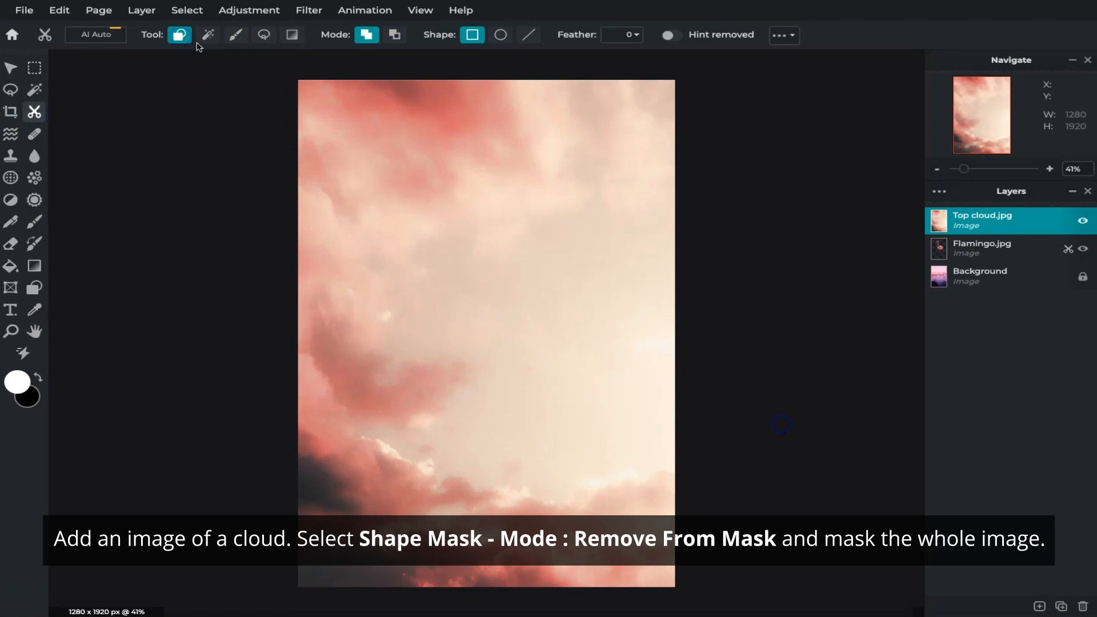
click(394, 36)
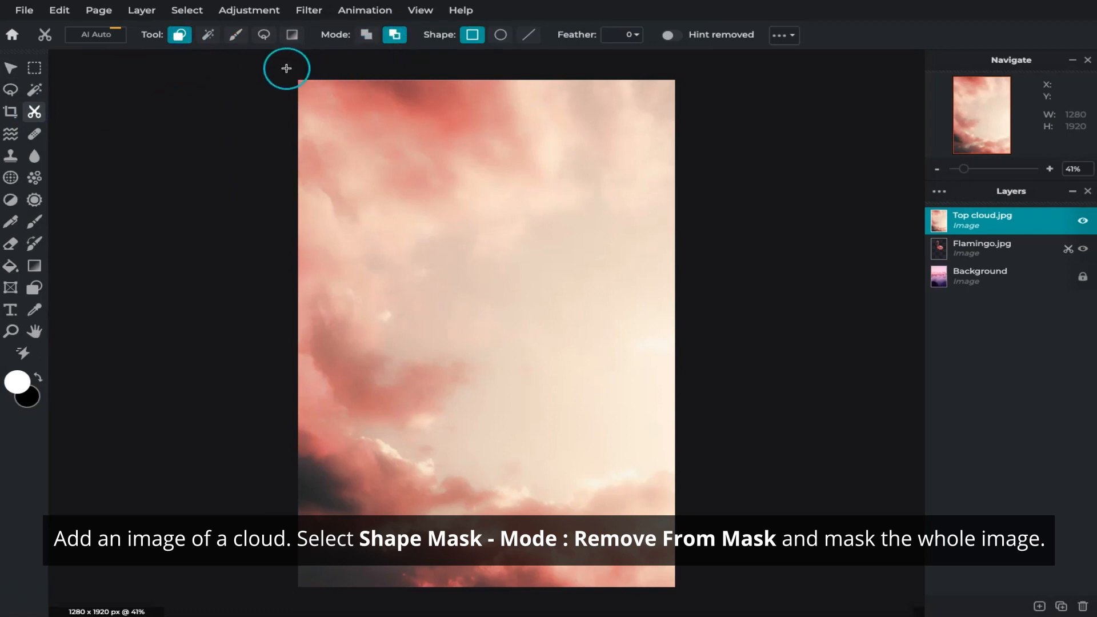
drag(377, 288, 567, 492)
drag(692, 594, 692, 592)
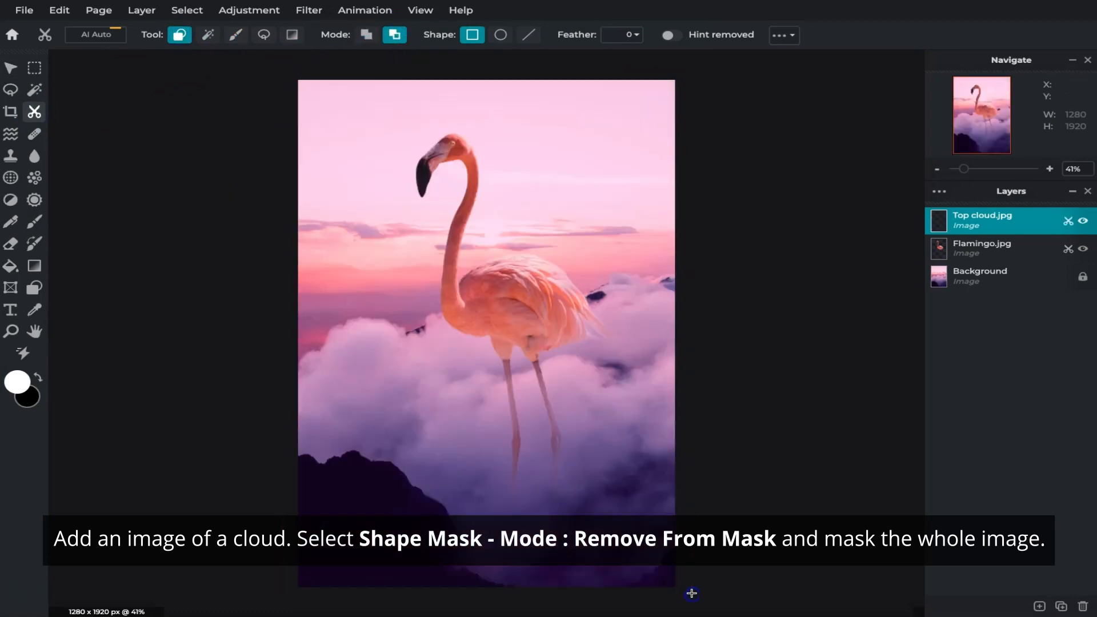
Reveal cloud in the upper sky, along the left edge and around the flamingo's feet using Draw Mask, Add To Mask, with a 470 px brush
click(232, 41)
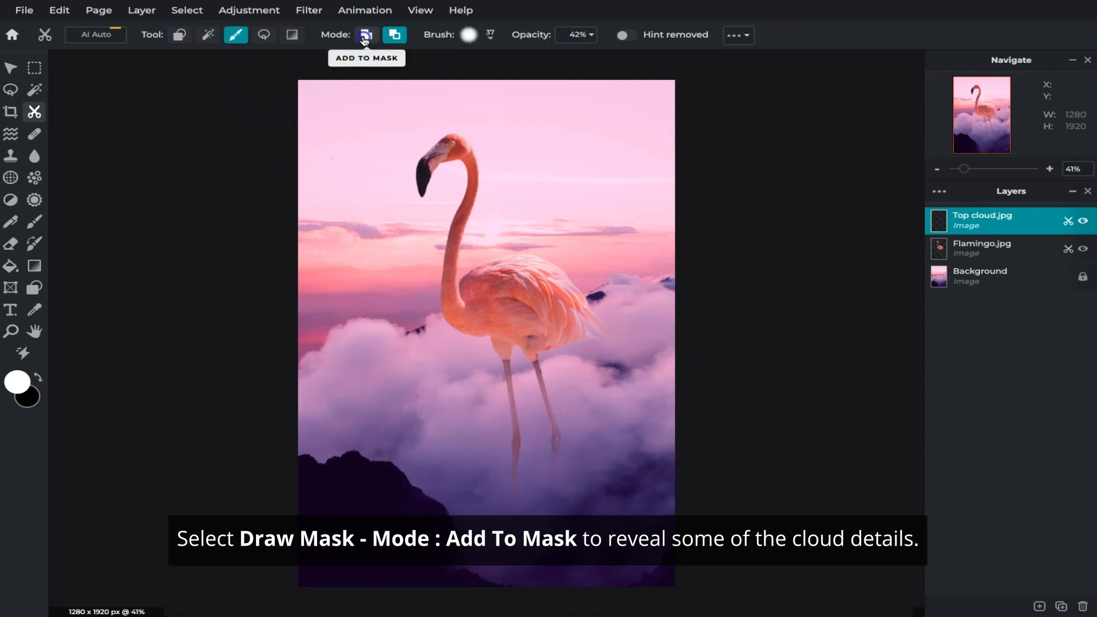
click(364, 38)
click(489, 35)
drag(504, 81, 539, 81)
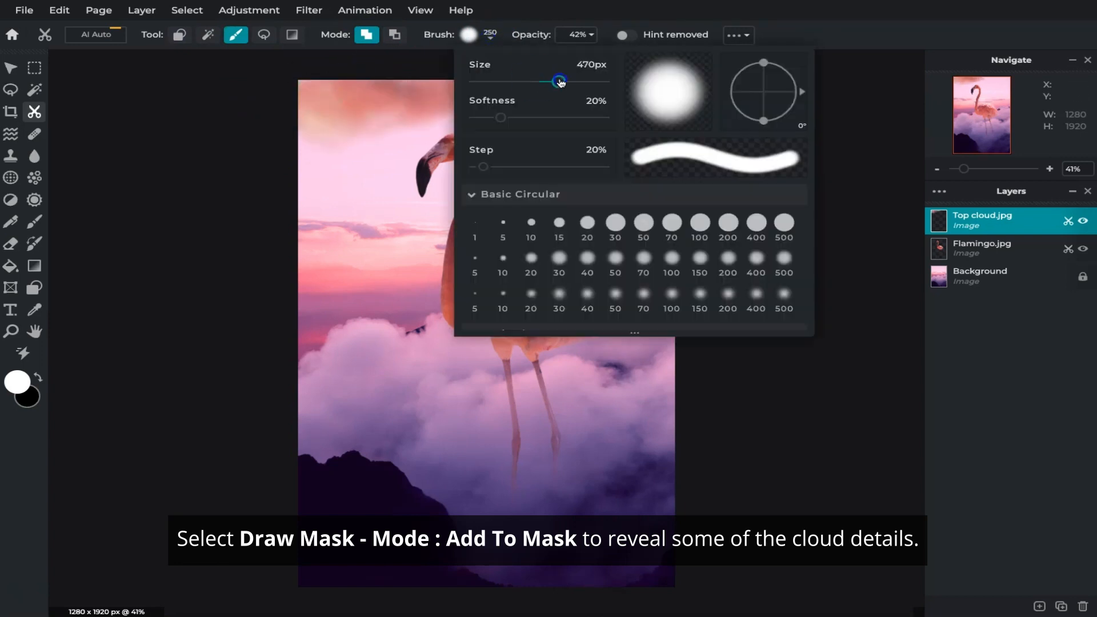
click(602, 95)
mouse_move(429, 109)
mouse_down()
mouse_move(303, 155)
mouse_move(328, 157)
mouse_up()
drag(320, 286, 327, 395)
mouse_move(515, 466)
mouse_down()
mouse_move(647, 441)
mouse_move(389, 446)
mouse_up()
Soften the revealed cloud at the left edge, near the flamingo's head and over its legs in Remove From Mask mode at 24% opacity
click(394, 35)
click(578, 35)
drag(517, 61, 489, 61)
drag(348, 280, 355, 221)
drag(461, 132, 358, 186)
drag(524, 418, 463, 403)
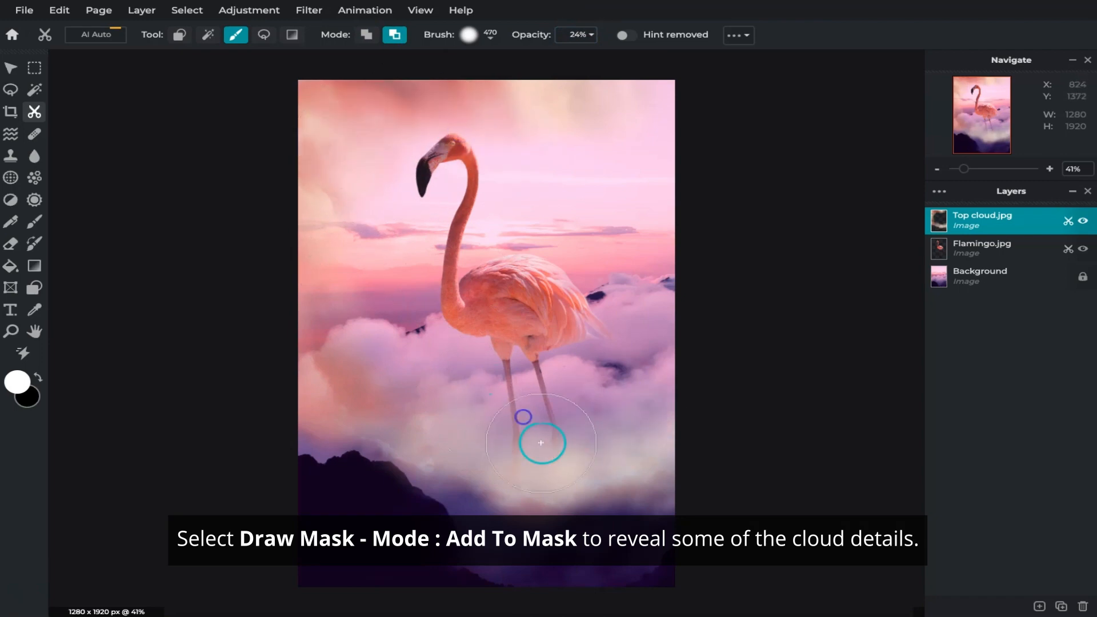
Reveal more cloud to the right of the flamingo's legs in Add To Mask mode at 18% opacity
click(366, 35)
click(578, 35)
drag(489, 61, 480, 61)
mouse_move(614, 409)
mouse_down()
mouse_move(589, 415)
mouse_move(608, 403)
mouse_up()
Soften the cloud across the upper sky, along the left side and at the lower right using Remove From Mask at 18% opacity
click(394, 35)
mouse_move(553, 115)
mouse_down()
mouse_move(318, 86)
mouse_move(614, 138)
mouse_up()
drag(352, 323, 405, 405)
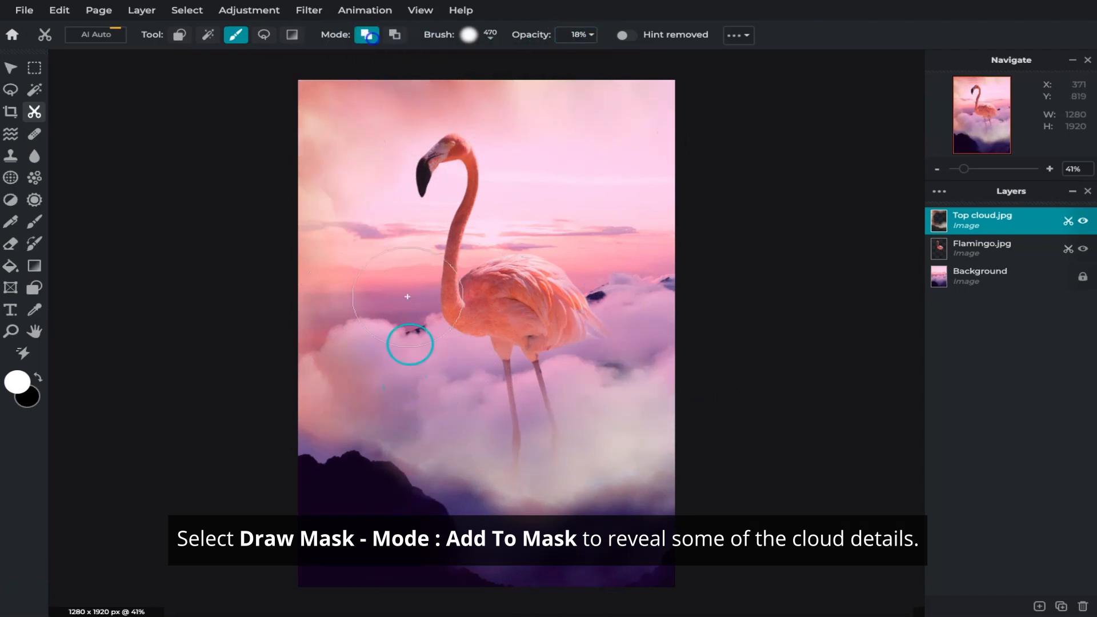
drag(412, 147, 422, 158)
drag(482, 139, 549, 183)
drag(328, 164, 360, 181)
drag(453, 485, 806, 539)
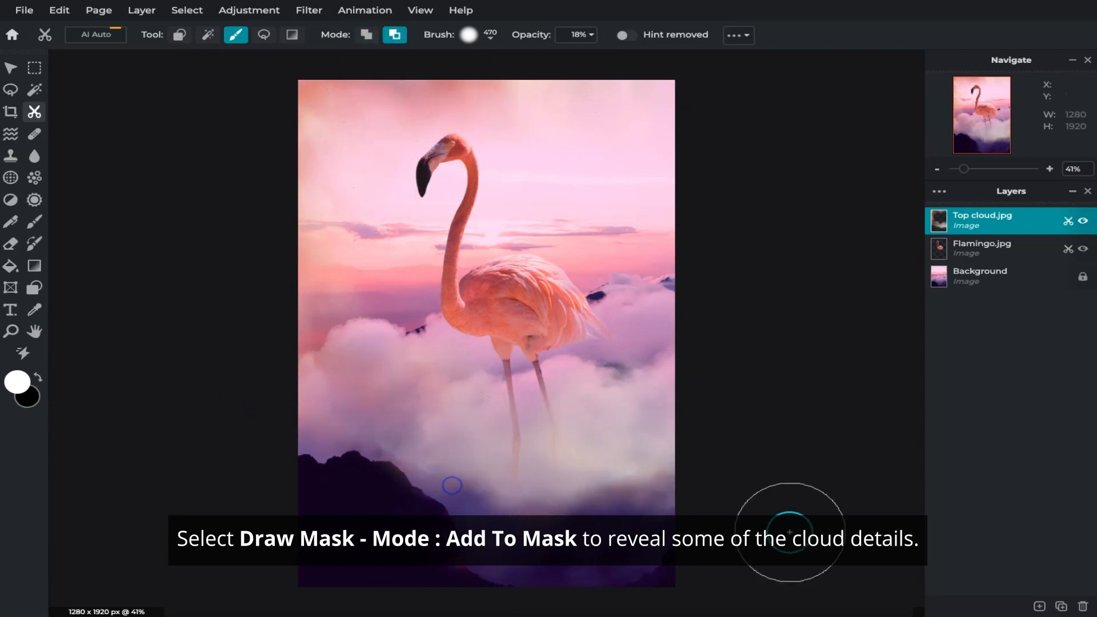
click(674, 485)
click(635, 422)
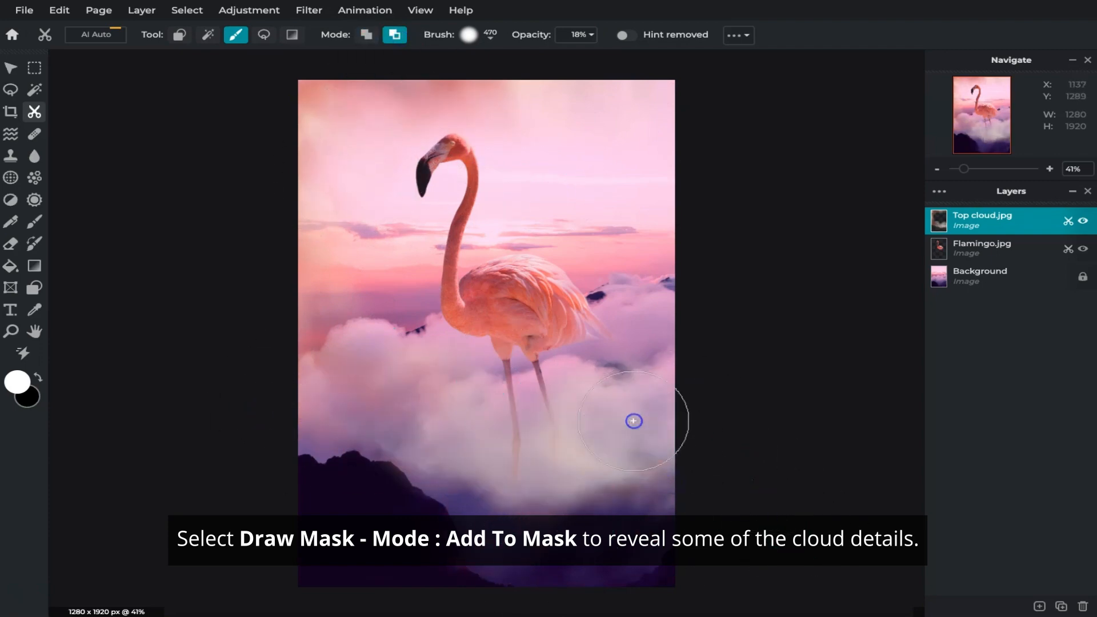
Add Couple.jpg as an image layer and remove its background with the AI Auto cutout
click(1039, 606)
click(1013, 573)
click(474, 262)
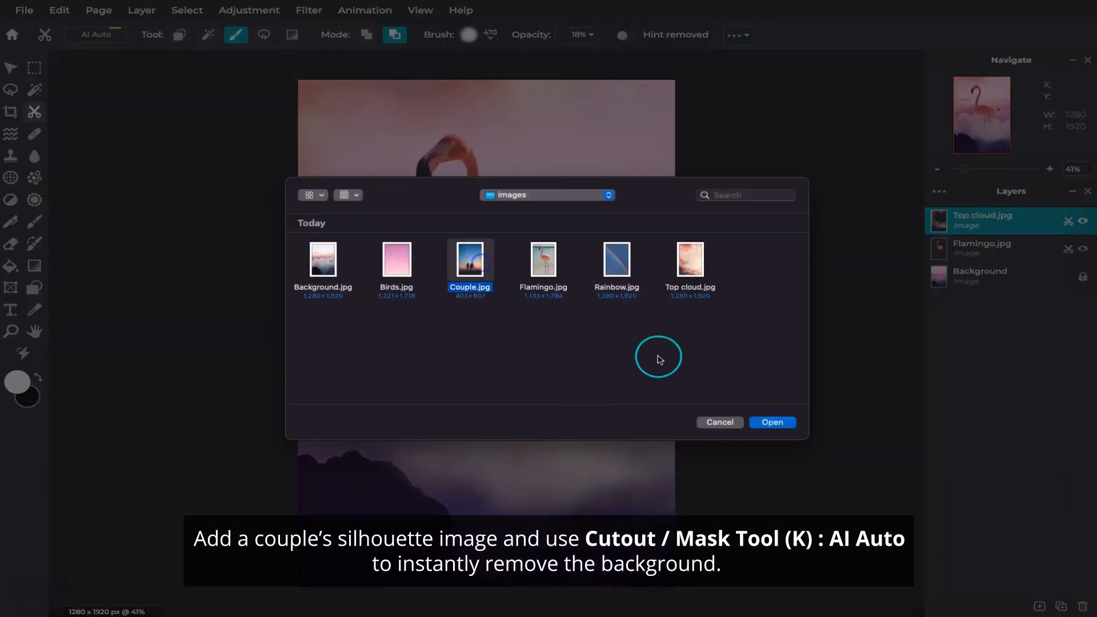
click(786, 423)
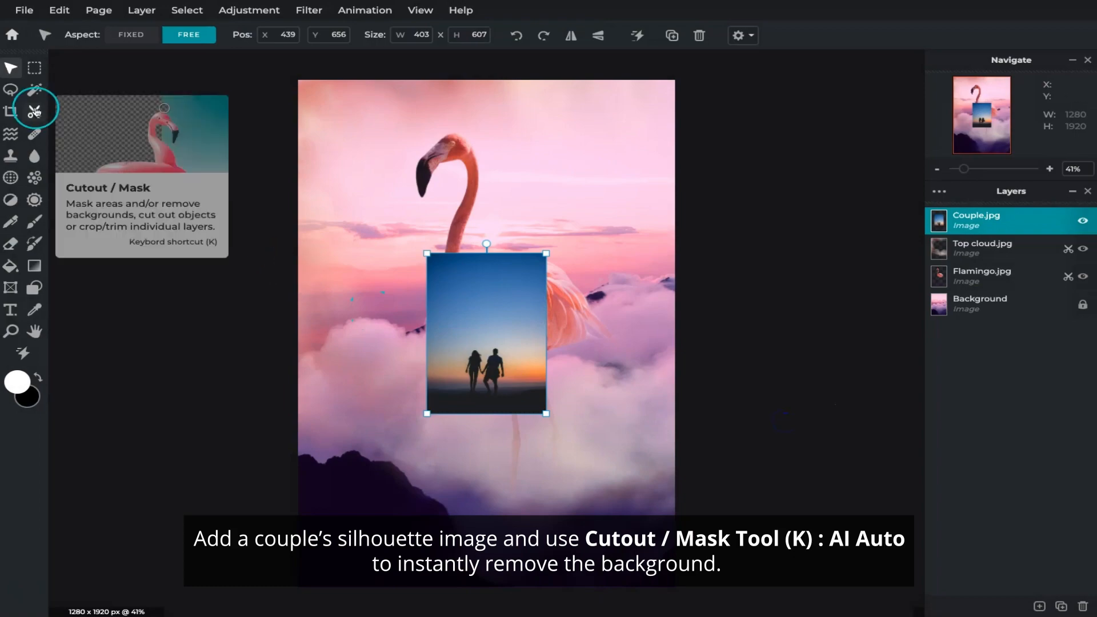
click(34, 112)
click(91, 34)
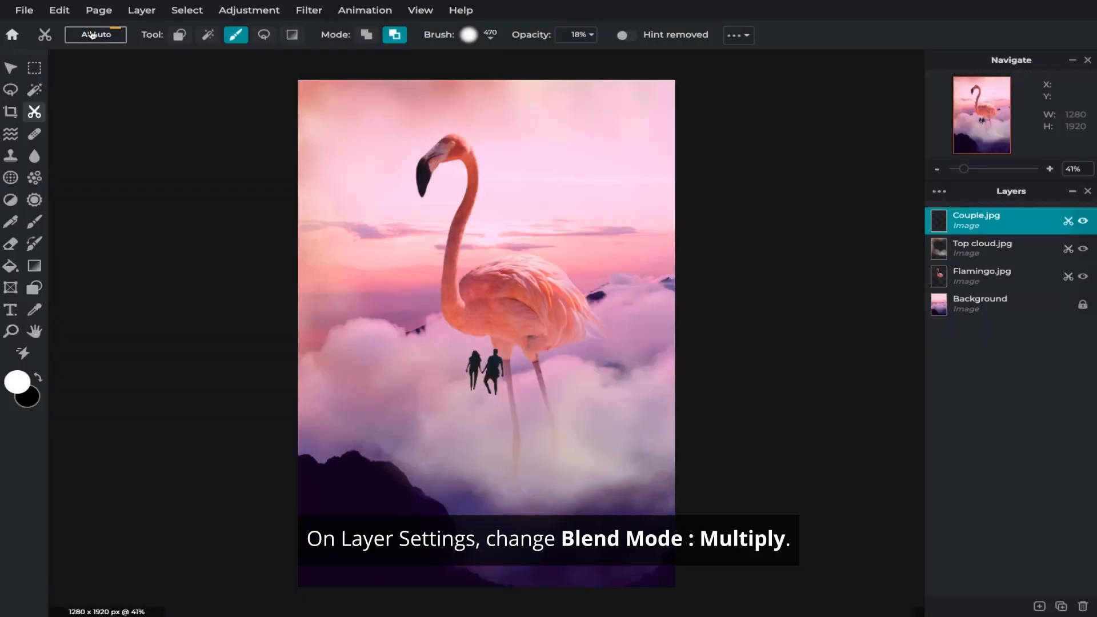
Set the couple layer's blend mode to Multiply and move the silhouettes onto the top of the dark cliff
double_click(966, 218)
click(899, 282)
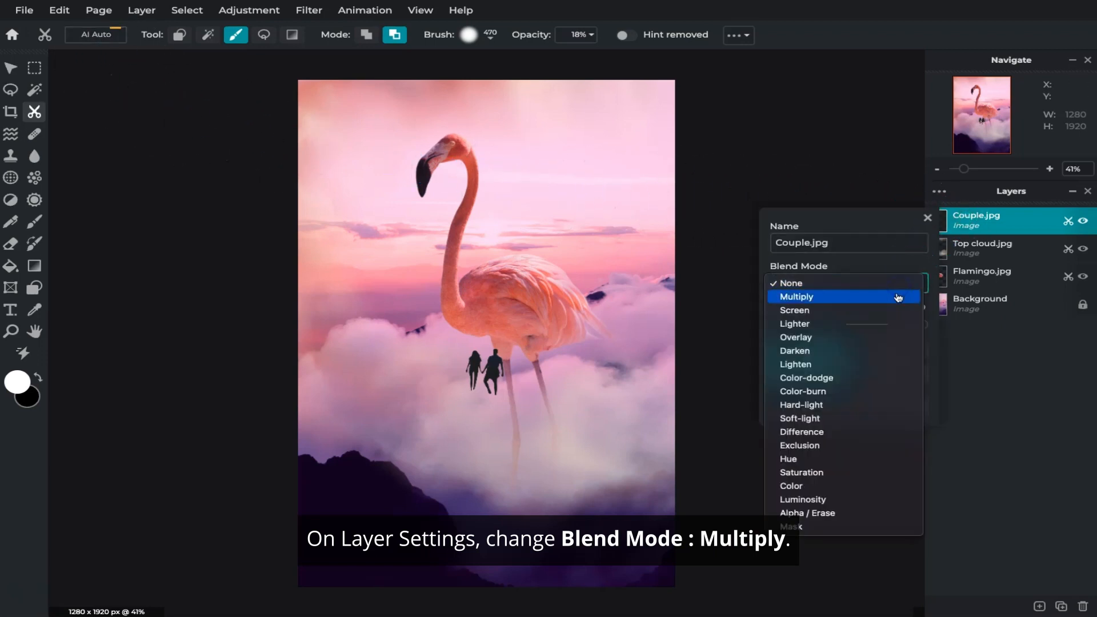
click(899, 297)
click(928, 218)
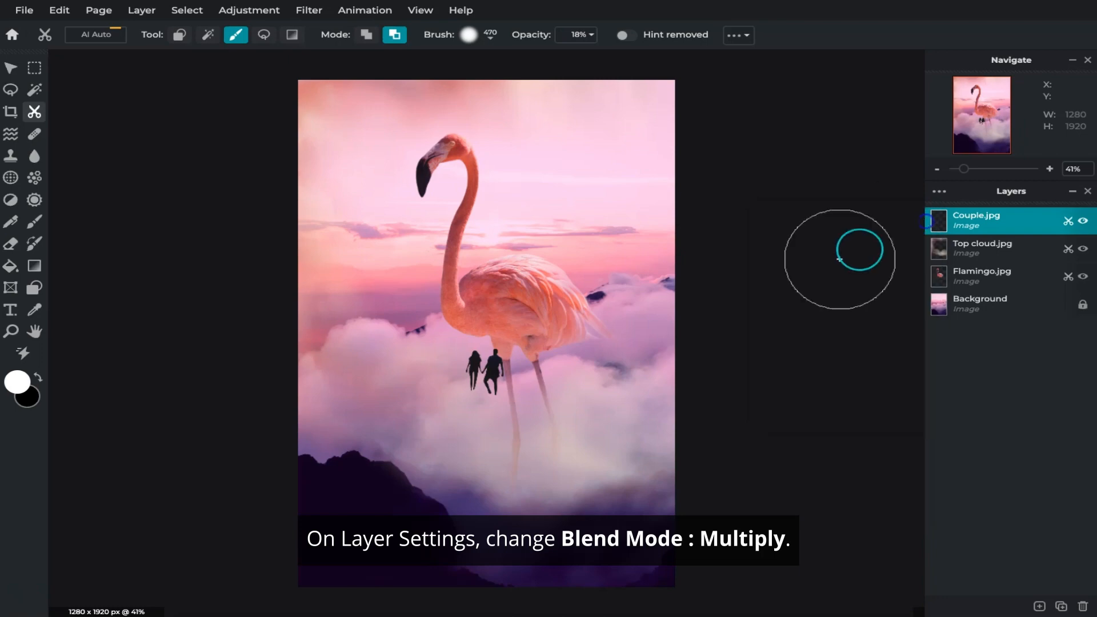
click(12, 69)
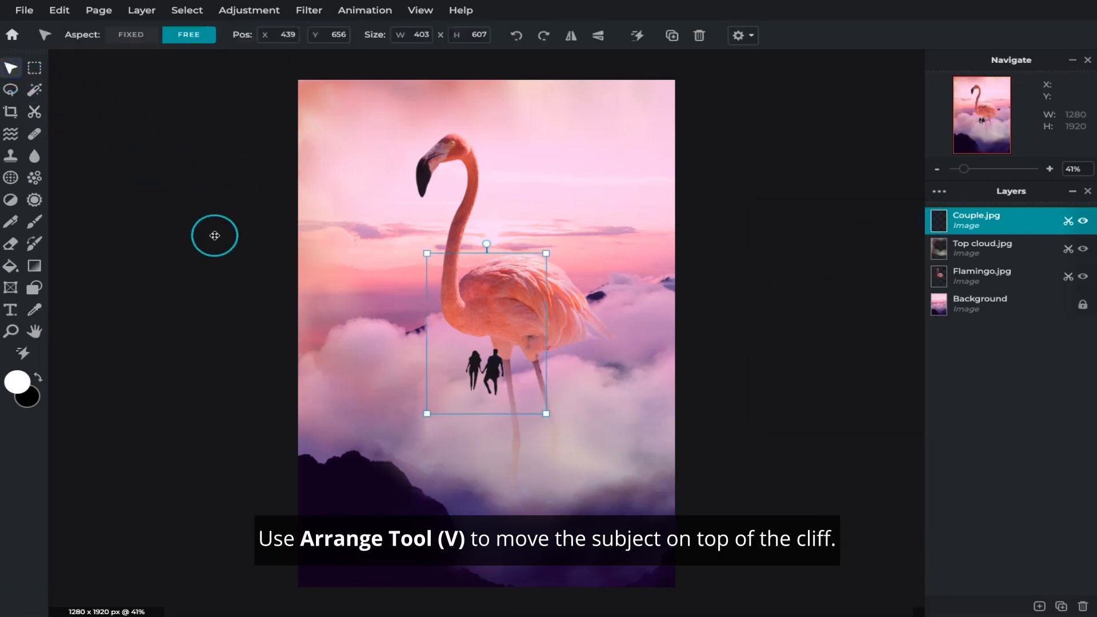
drag(514, 369, 411, 435)
Add Birds.jpg as a new image layer
click(1040, 605)
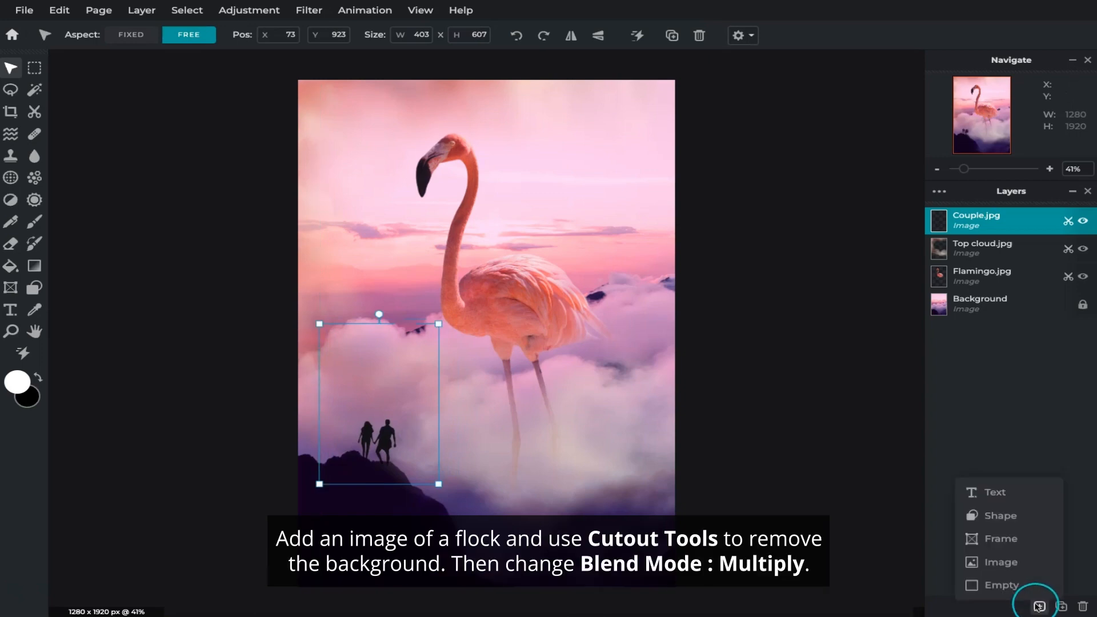
click(1036, 566)
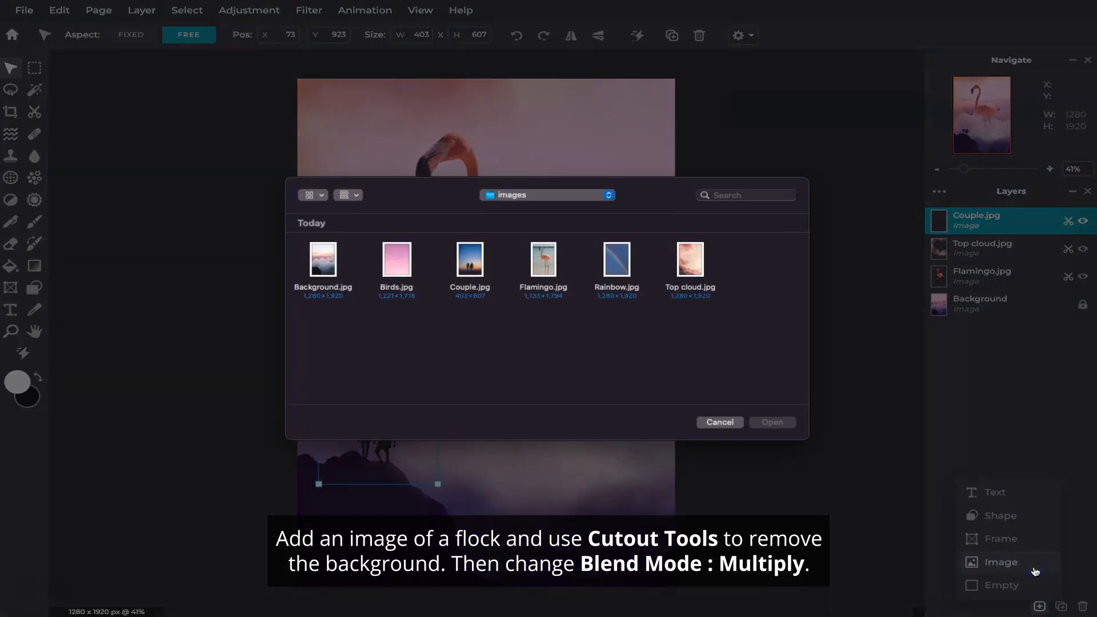
click(397, 260)
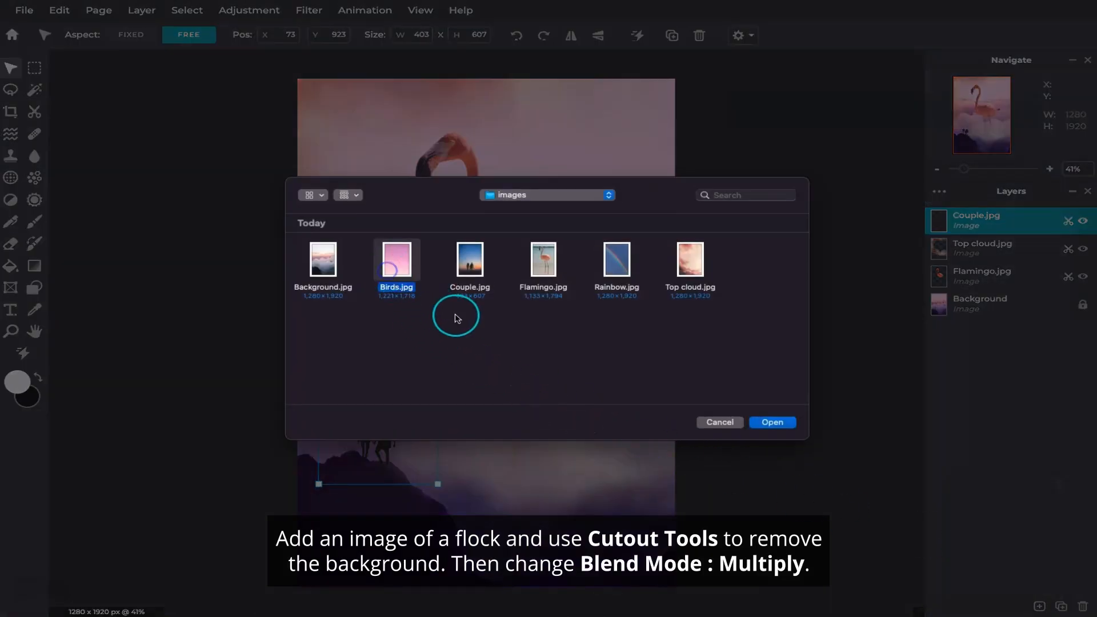
click(780, 423)
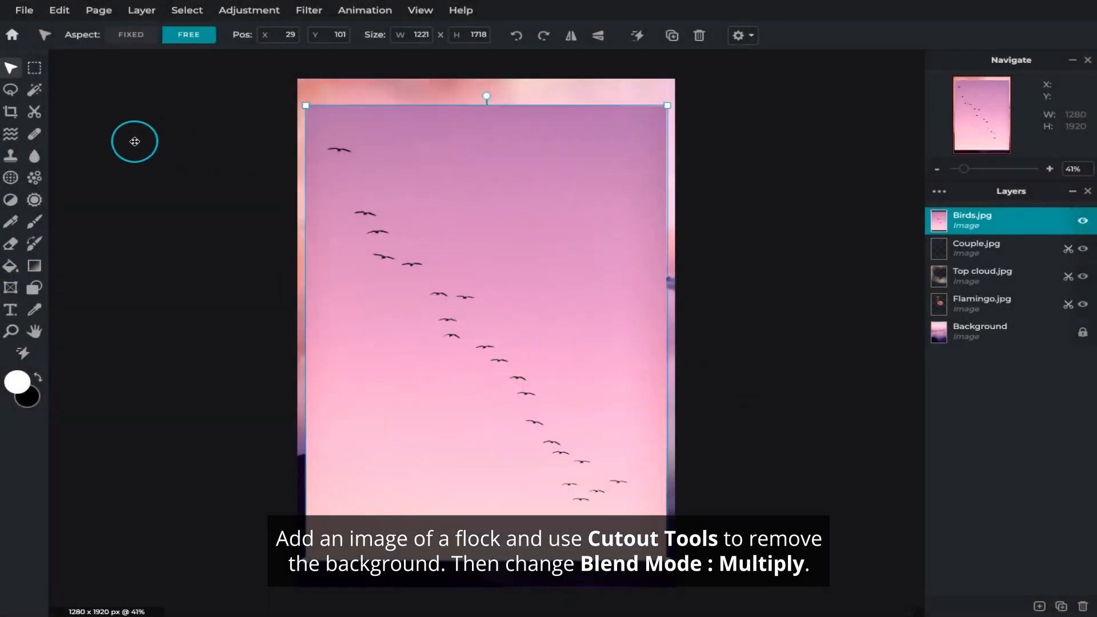
Remove the pink sky behind the birds with Magic Mask and cut away the leftover strip along the bottom with Lasso Mask
click(35, 114)
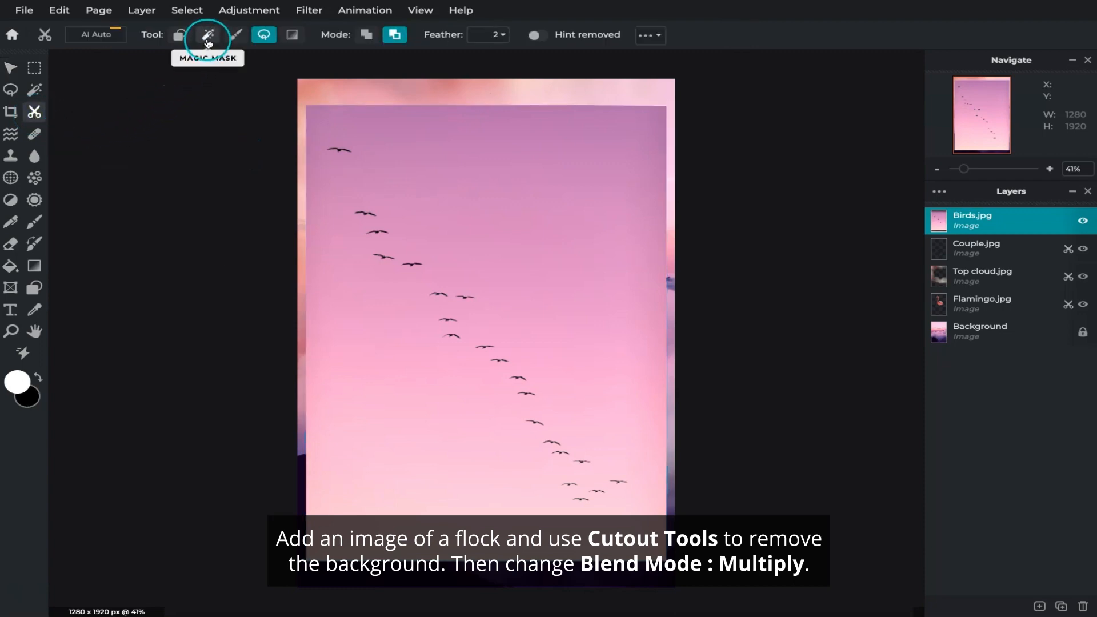
click(207, 35)
click(496, 189)
click(264, 34)
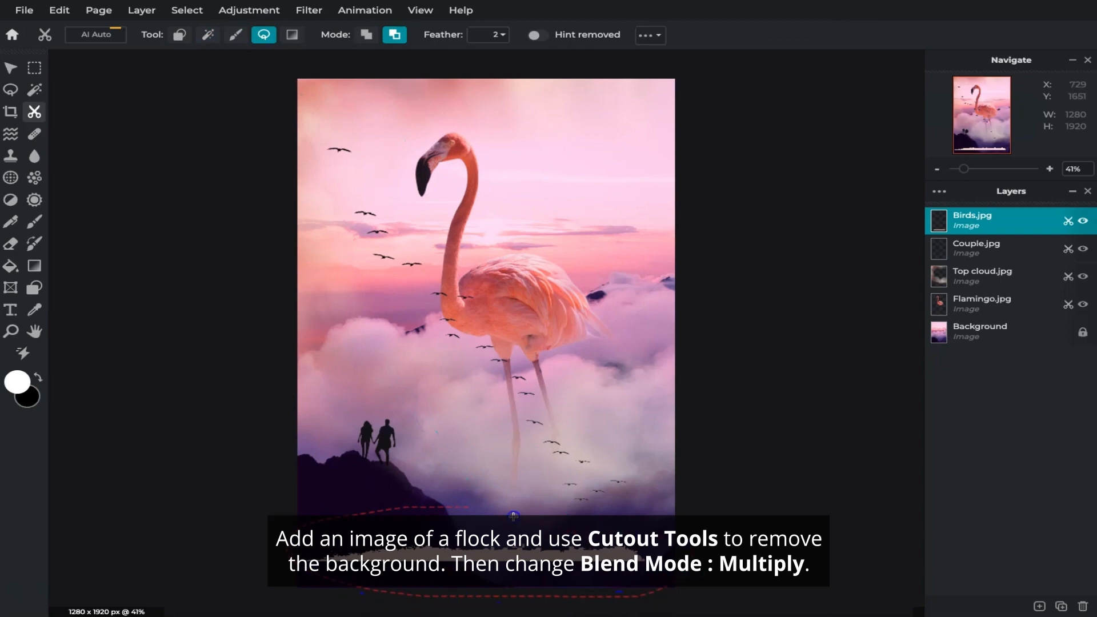
drag(514, 516, 515, 515)
Set the Birds.jpg layer's blend mode to Multiply
click(946, 232)
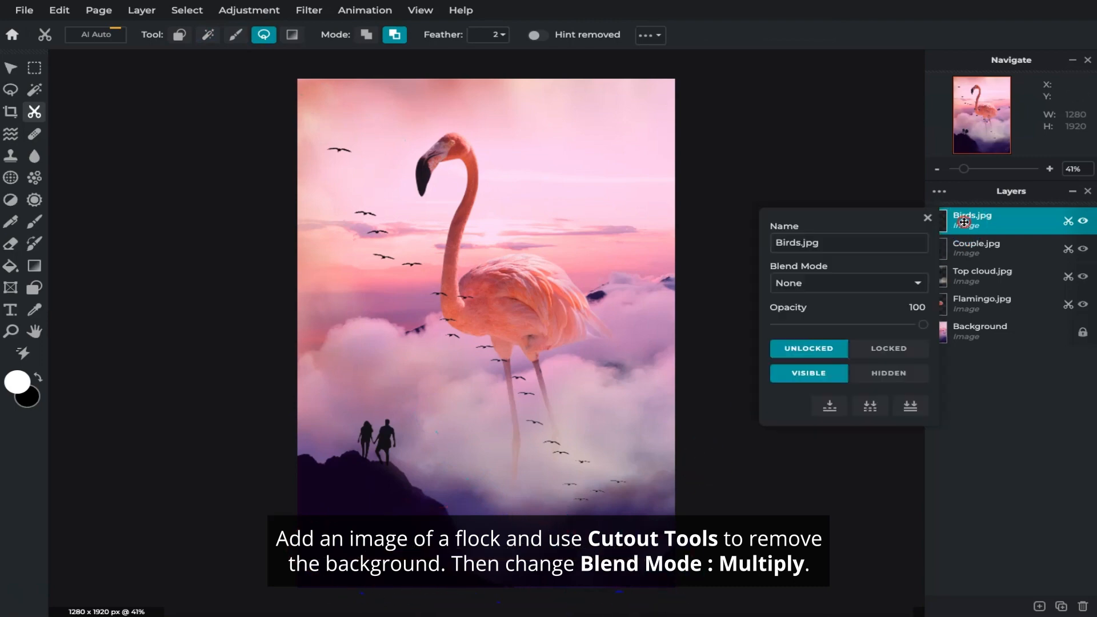
click(908, 278)
click(899, 294)
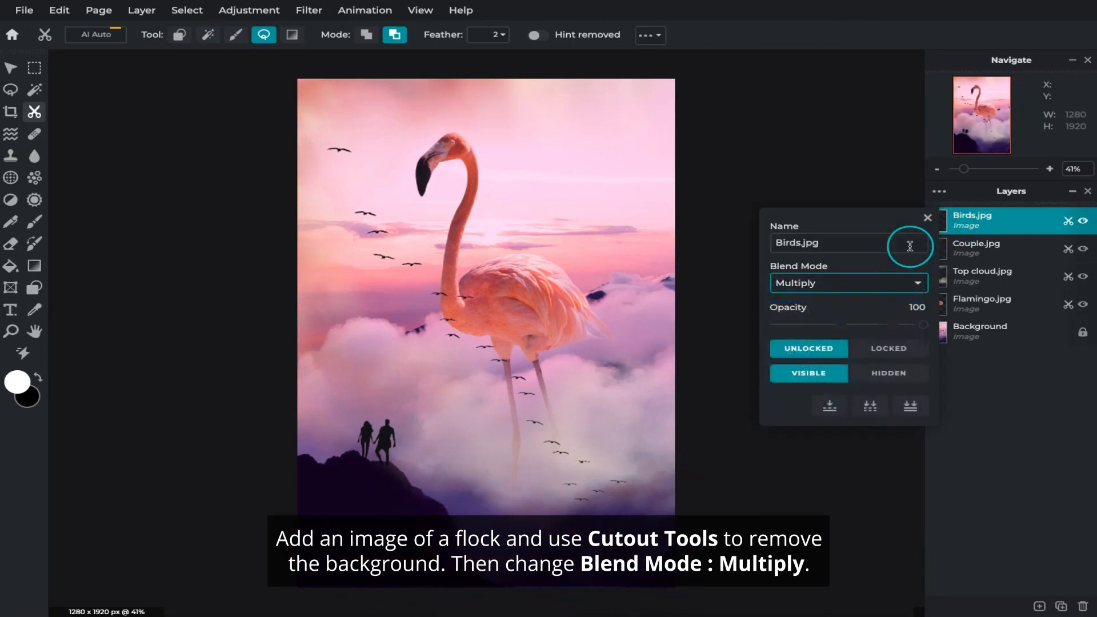
click(928, 219)
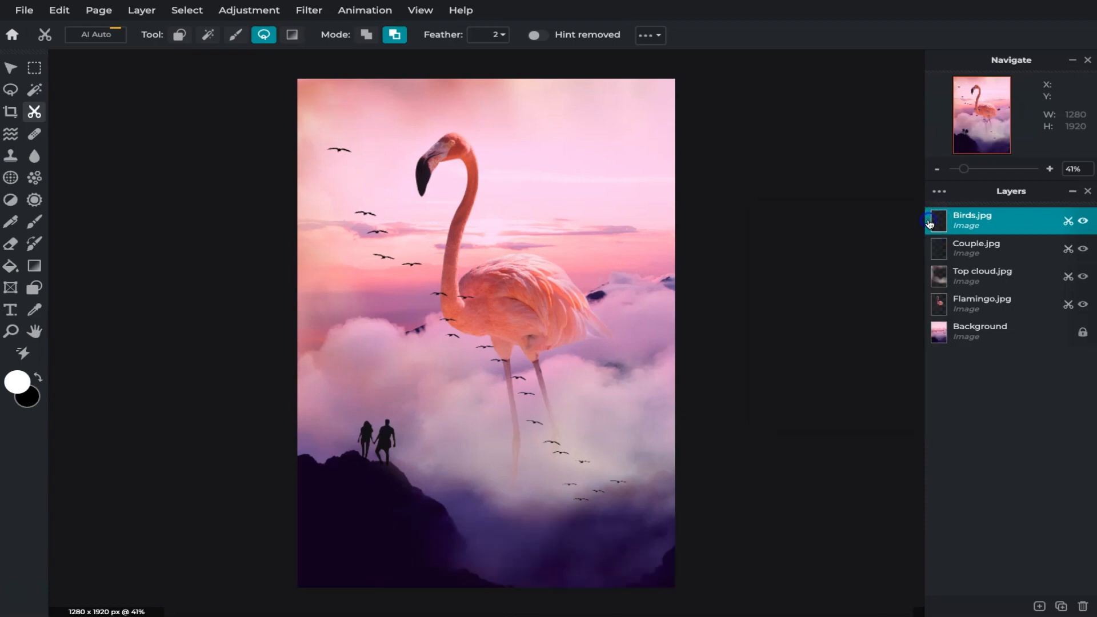
Move and rotate the flock so it crosses the upper sky diagonally, and remove the bird overlapping the flamingo's head with Lasso Mask
click(17, 68)
drag(601, 336, 603, 234)
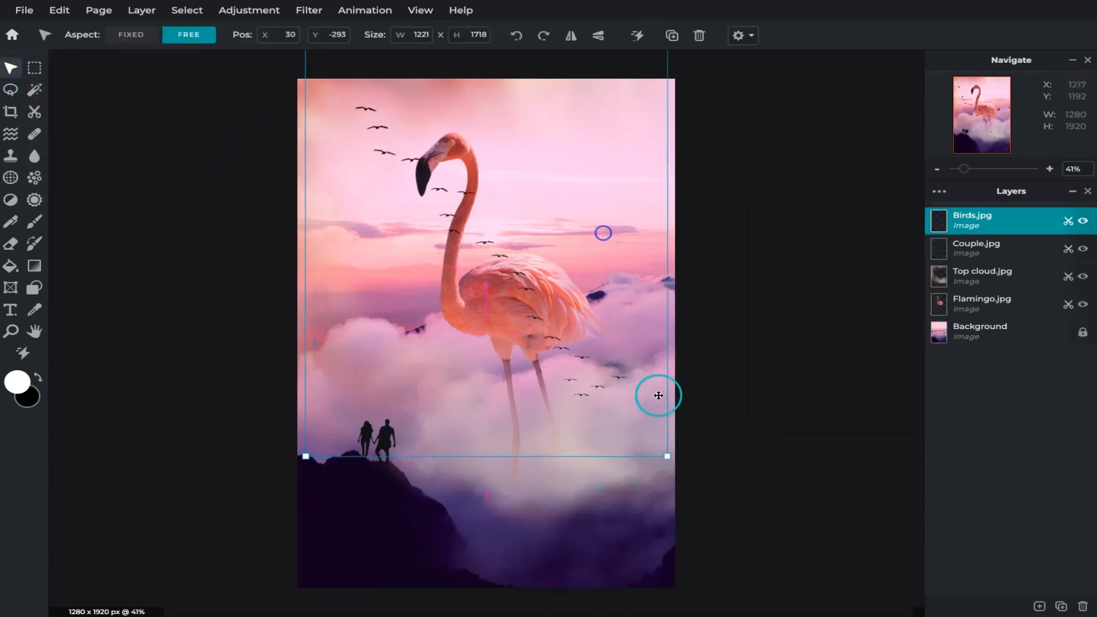
scroll(497, 179, down, 2)
drag(480, 98, 445, 105)
drag(609, 293, 616, 245)
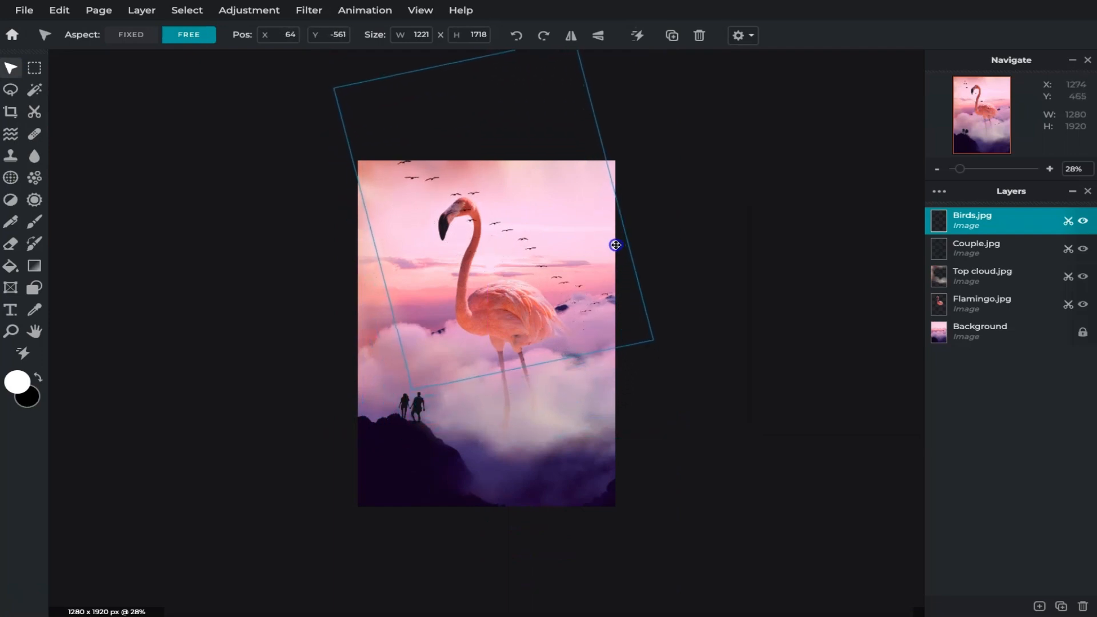
drag(450, 55, 437, 59)
drag(523, 244, 521, 239)
scroll(520, 239, up, 3)
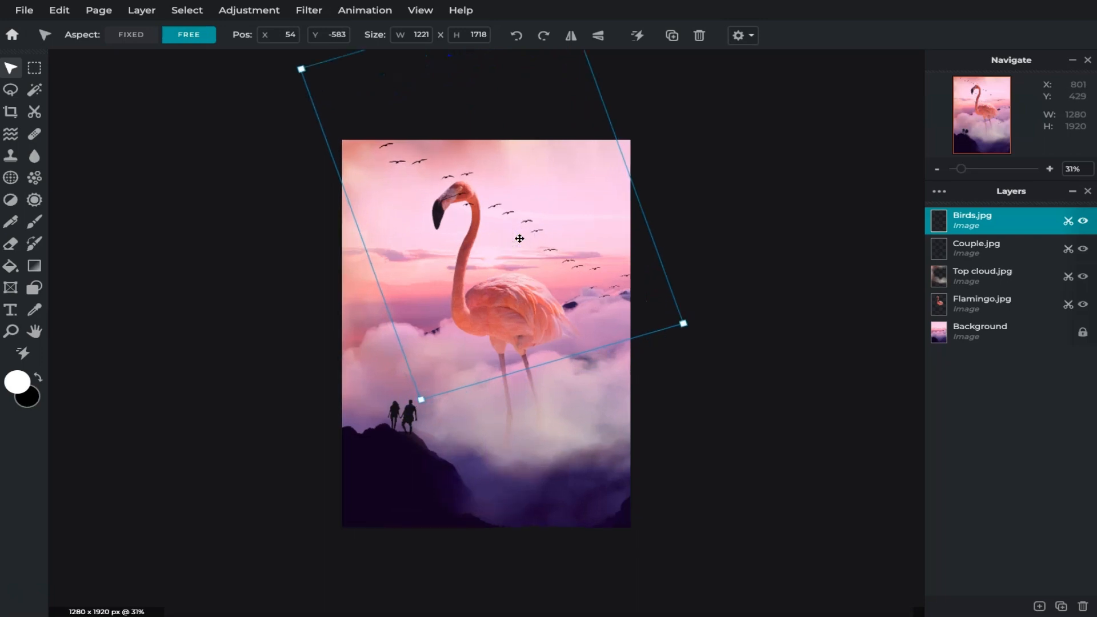
scroll(520, 239, up, 1)
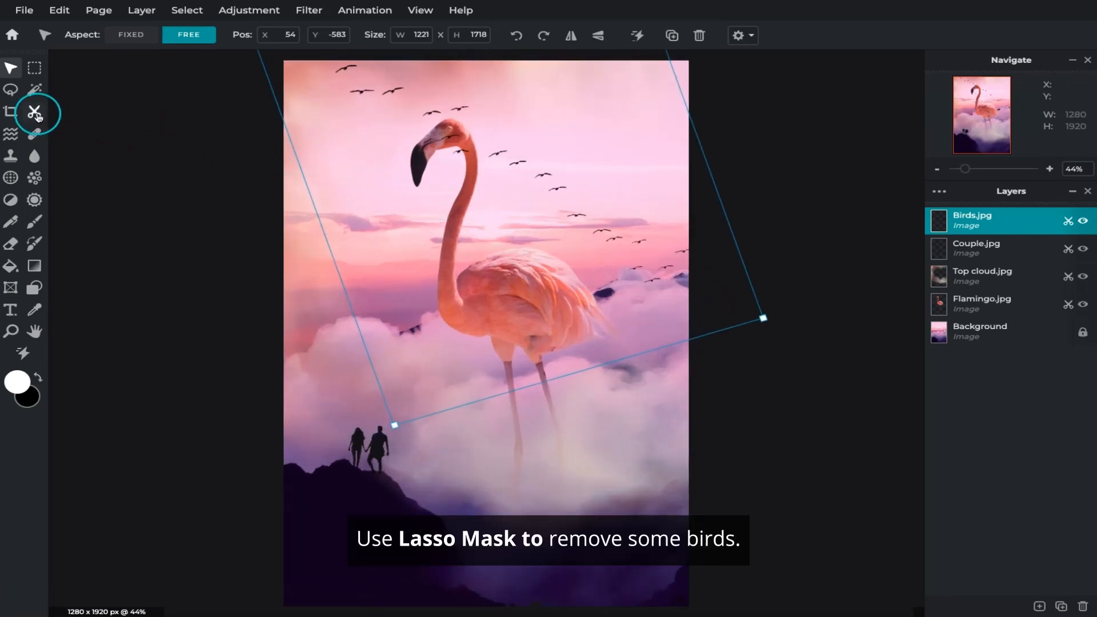
click(35, 116)
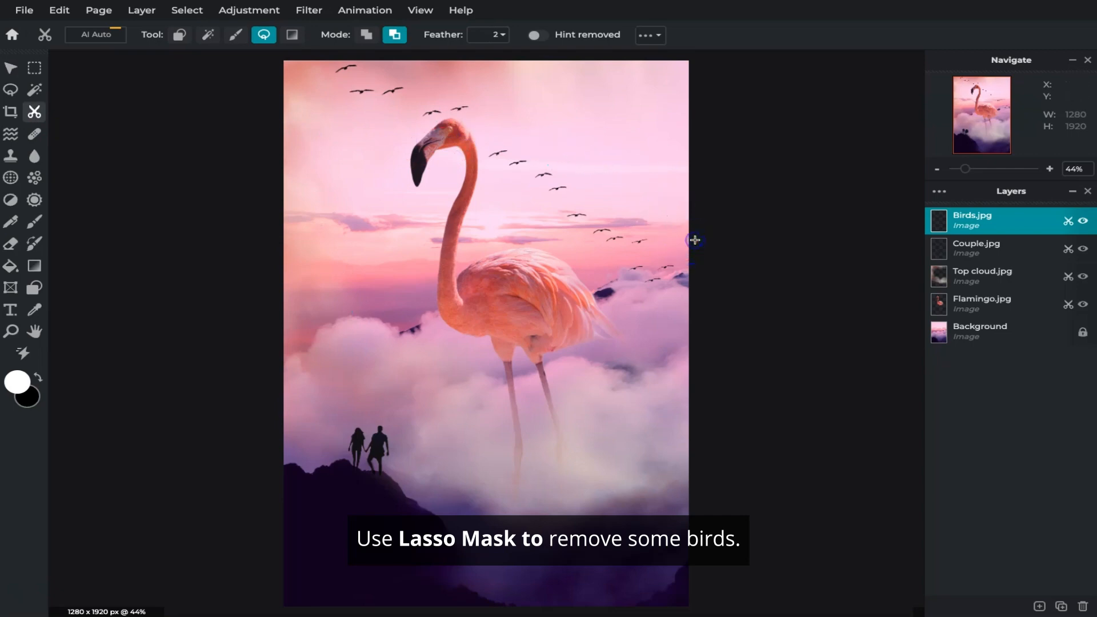
Add Rainbow.jpg as an image layer and set its blend mode to Screen
click(1040, 606)
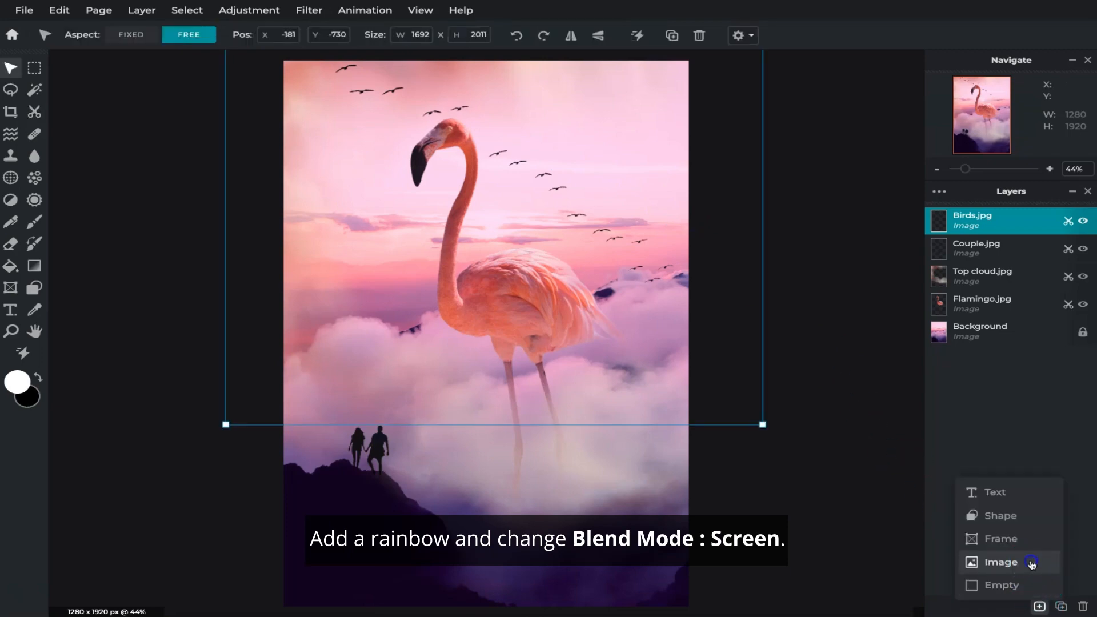
click(1002, 562)
click(605, 267)
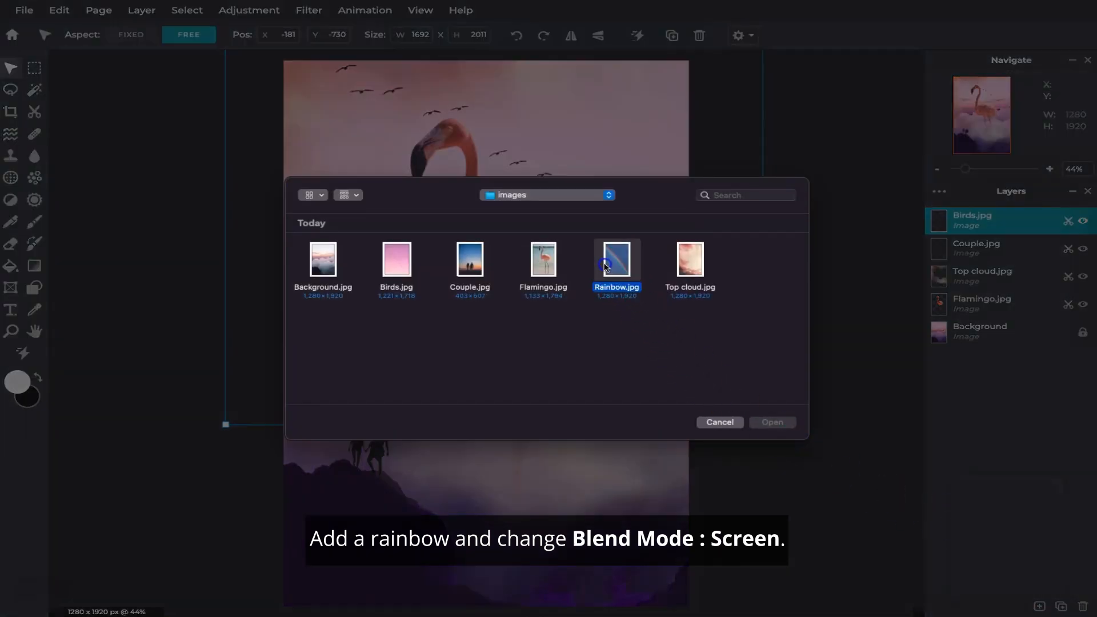
click(790, 421)
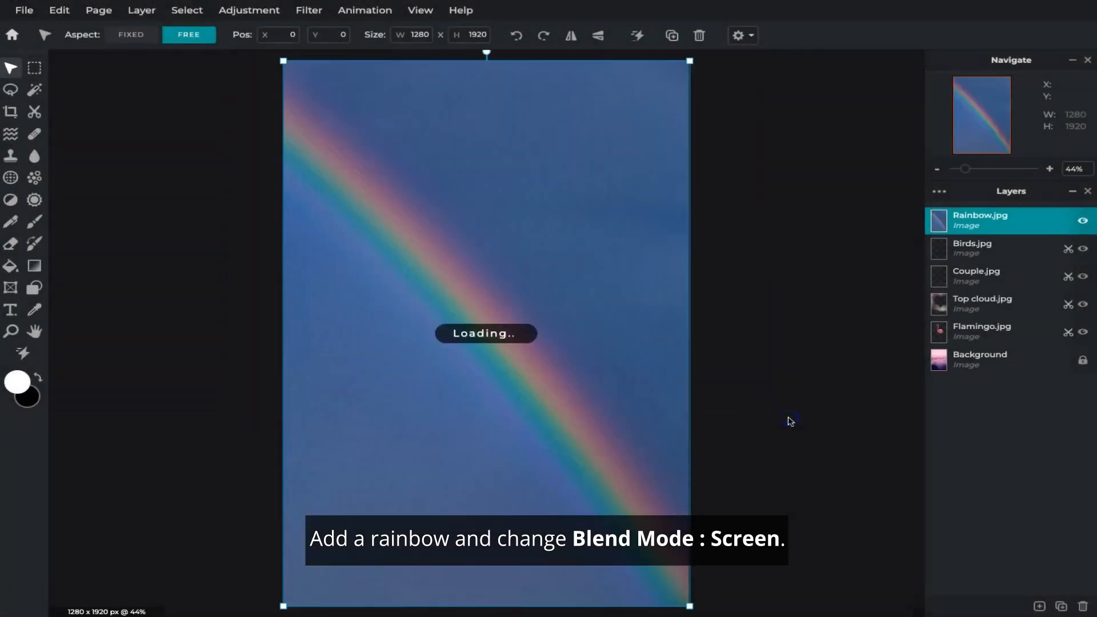
double_click(940, 220)
click(901, 283)
click(890, 310)
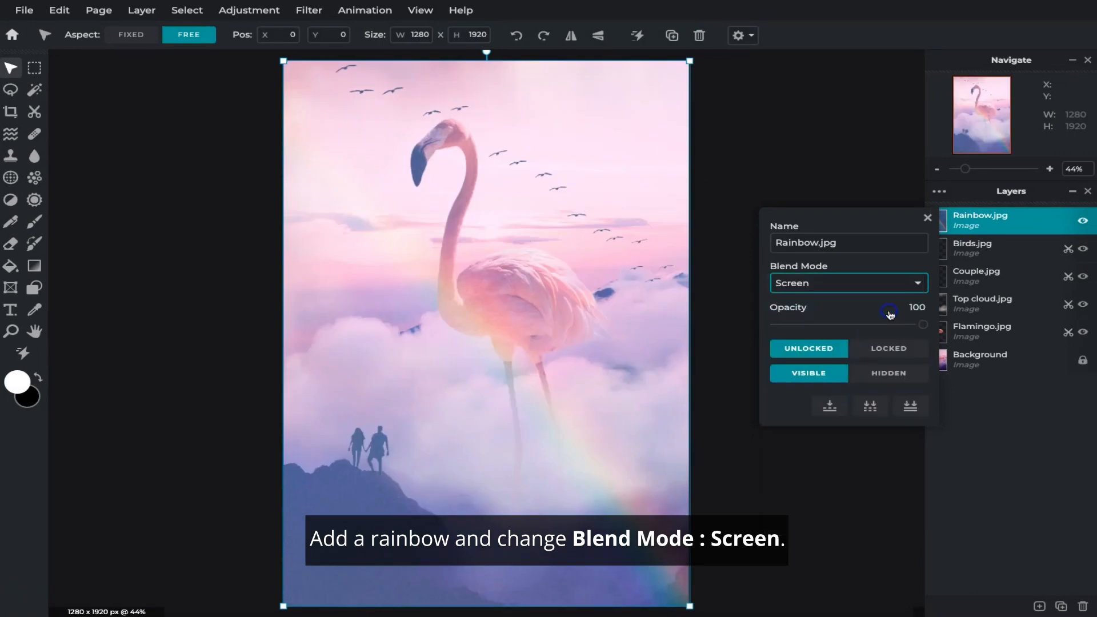
click(928, 218)
Mask away the rainbow image's haze over the cliff, left side and upper sky using Draw Mask, Remove From Mask, 910 px brush, 18% opacity
click(39, 113)
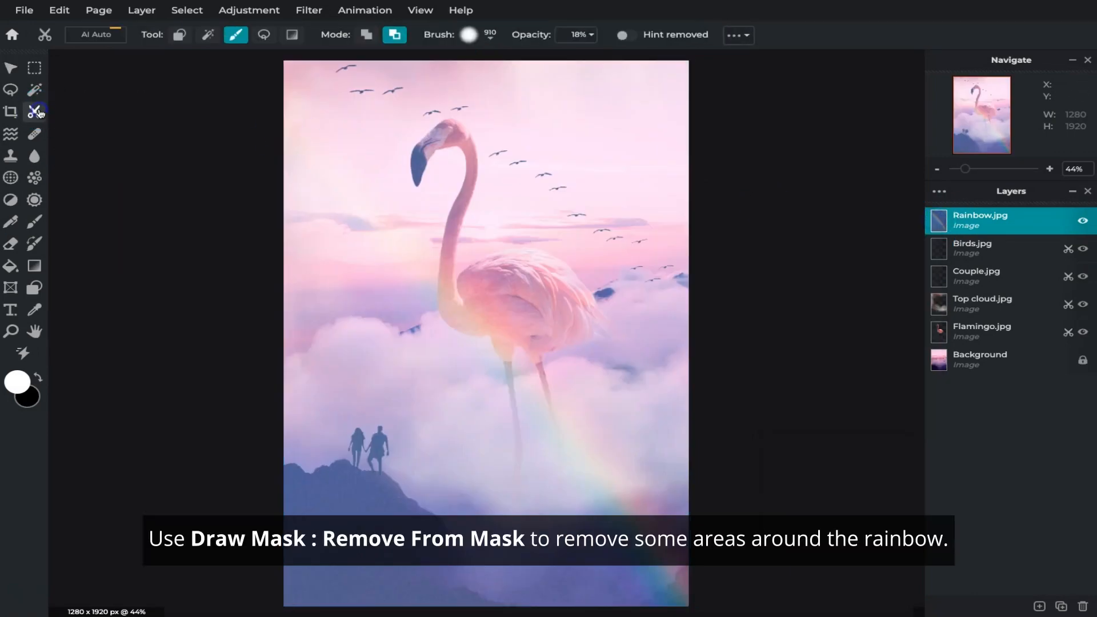
mouse_move(236, 313)
mouse_down()
mouse_move(355, 556)
mouse_move(366, 543)
mouse_up()
mouse_move(322, 512)
mouse_down()
mouse_move(369, 548)
mouse_move(343, 488)
mouse_up()
mouse_move(342, 506)
mouse_down()
mouse_move(338, 441)
mouse_move(343, 448)
mouse_up()
drag(227, 128, 286, 89)
drag(543, 63, 680, 103)
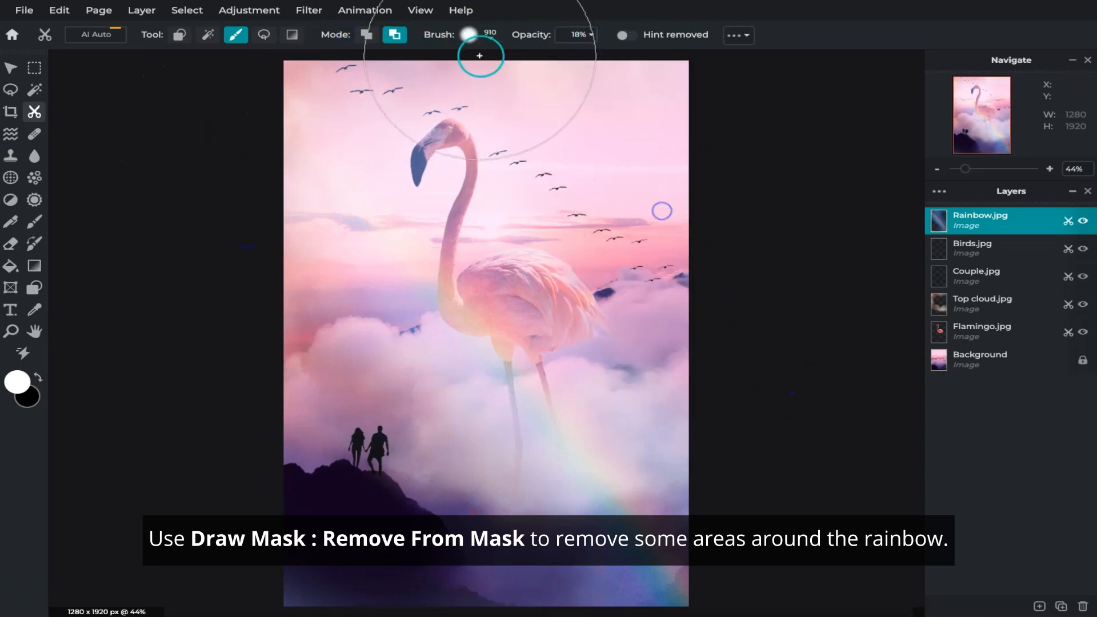
scroll(486, 74, down, 1)
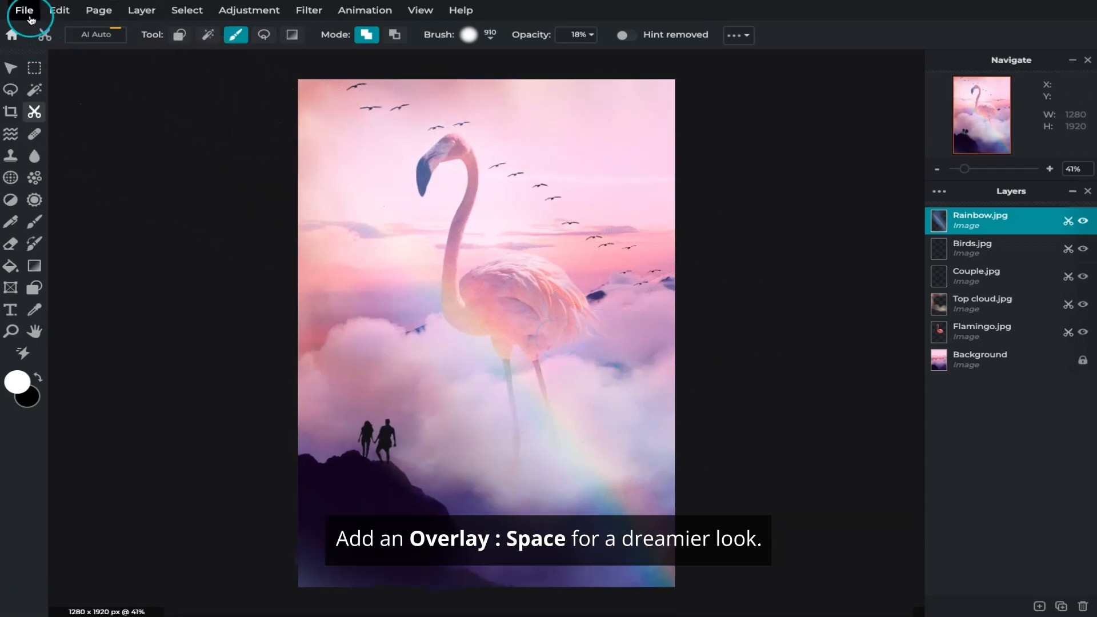
Add the dark starry overlay element from the Space collection over the composite
click(28, 13)
click(51, 102)
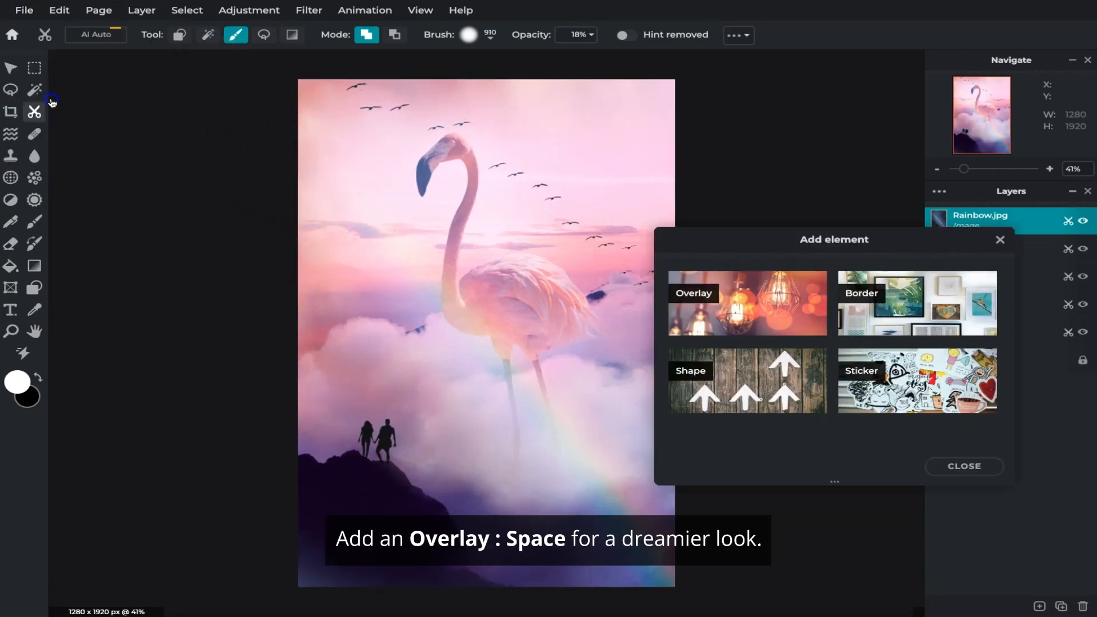
click(741, 309)
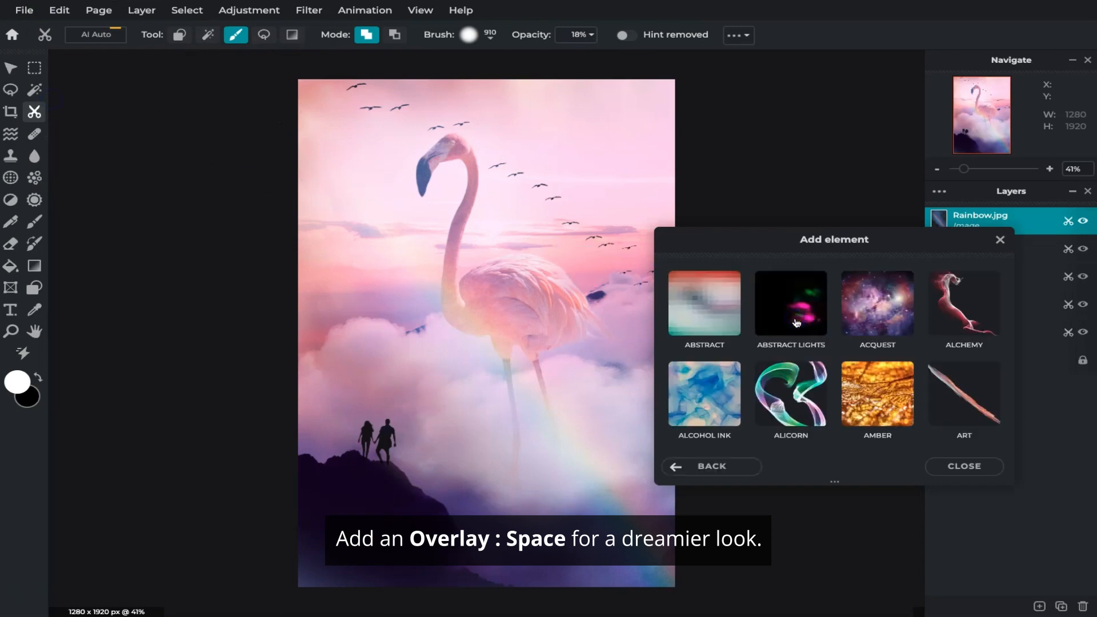
click(840, 318)
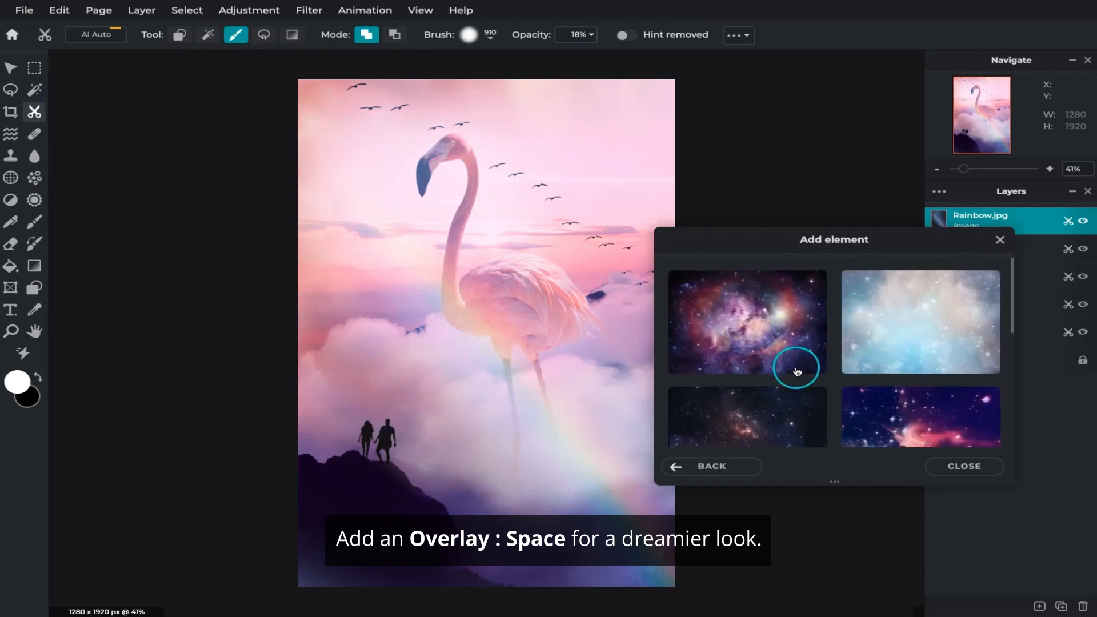
scroll(797, 400, down, 1)
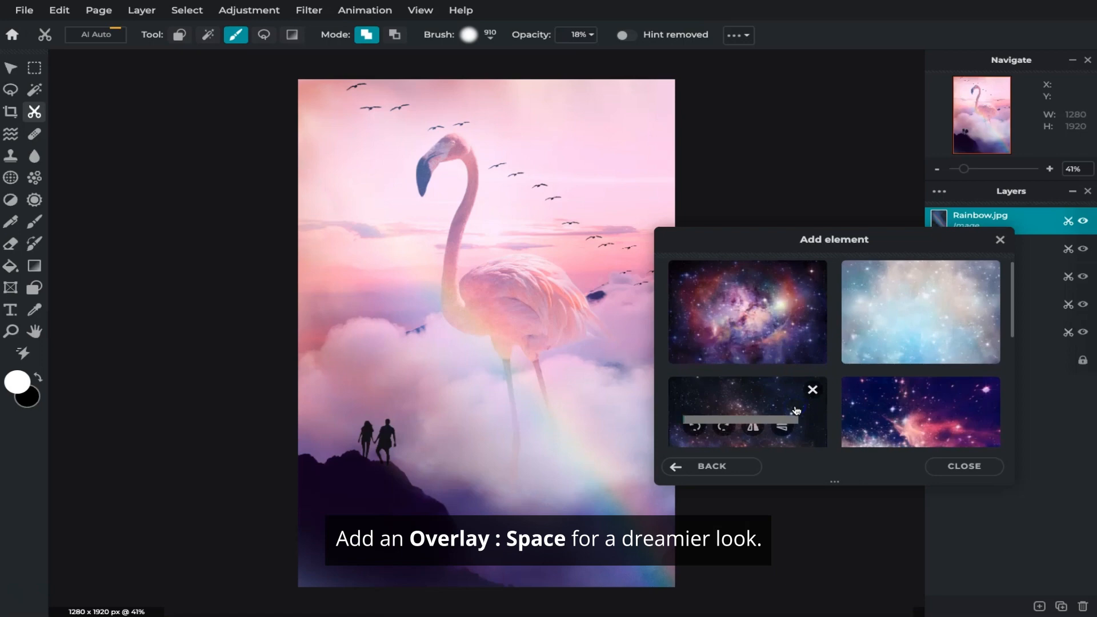
click(797, 410)
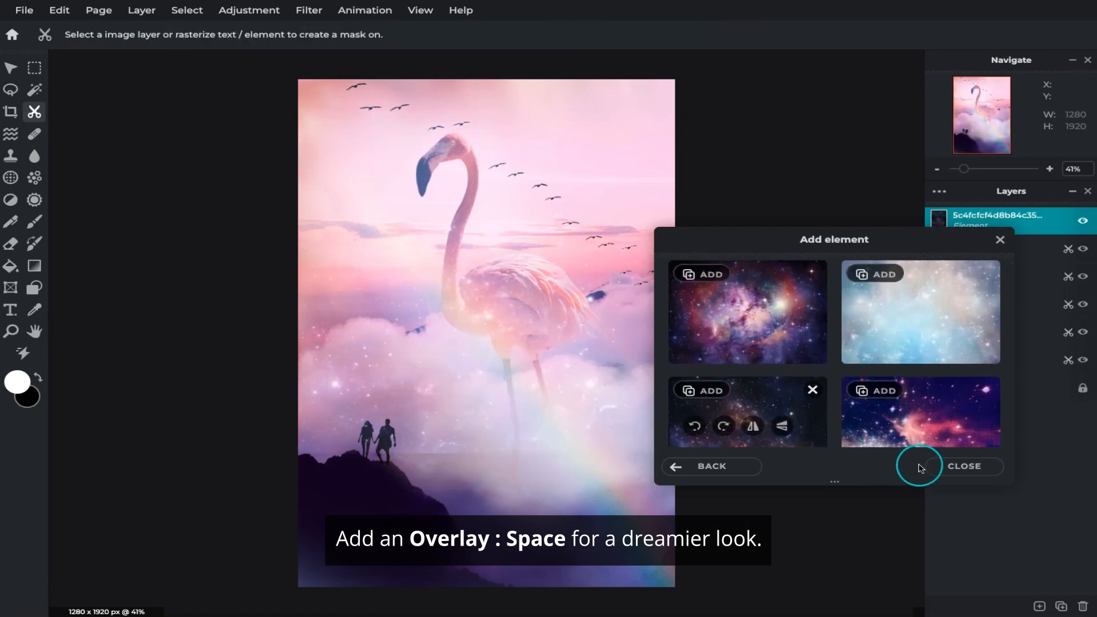
Resize the starry overlay to 1280 x 1661 at position 0, 0, covering the canvas from its top edge, and rasterize it
click(938, 468)
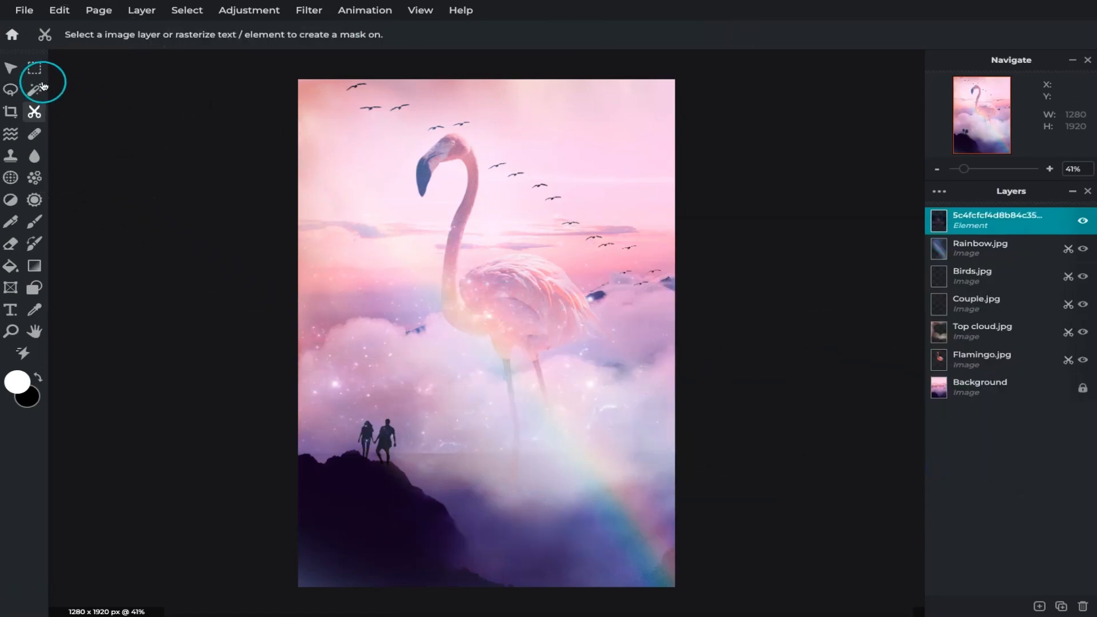
click(12, 70)
drag(299, 213, 299, 79)
drag(676, 455, 676, 521)
right_click(541, 303)
click(555, 313)
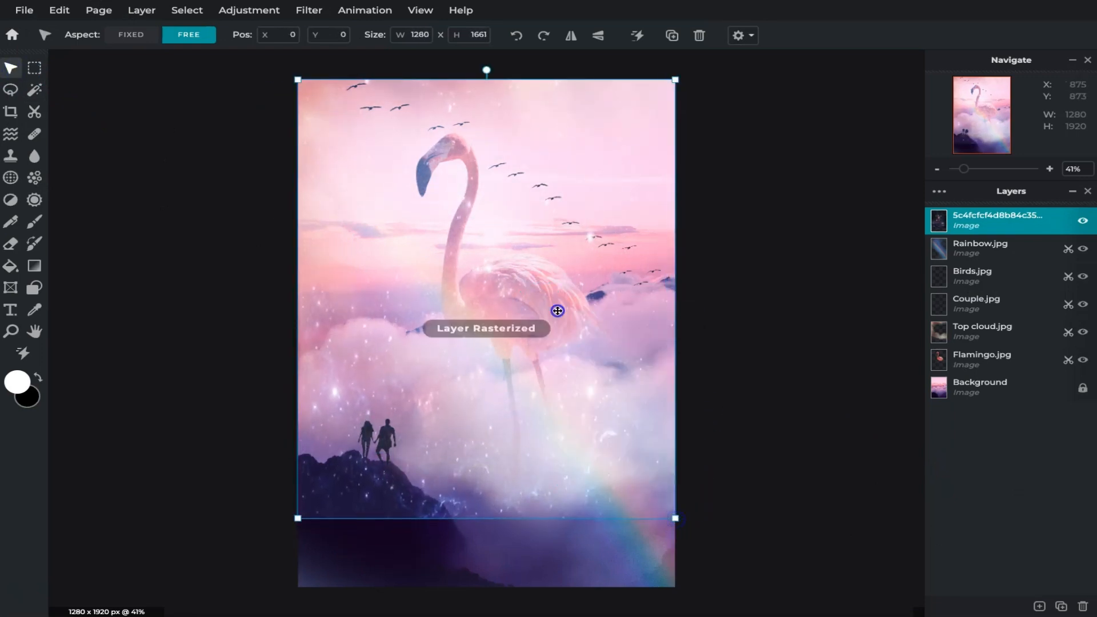
Mask away the starry overlay over the cliff, lower sky and outer edges using Draw Mask, Remove From Mask, 910 px brush, 18% opacity
click(35, 113)
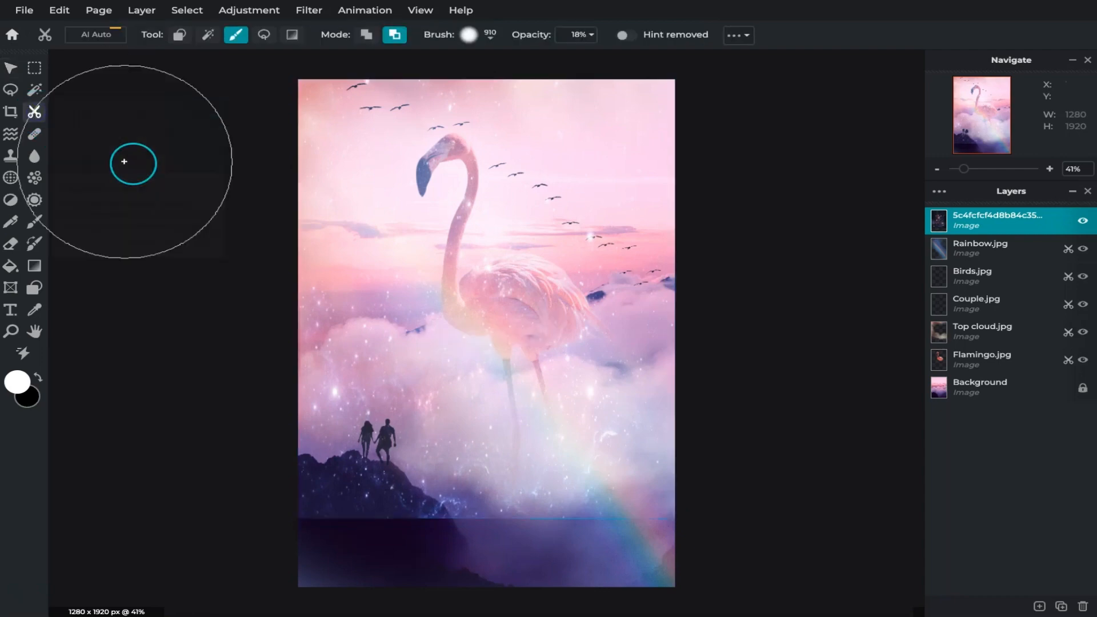
mouse_move(628, 570)
mouse_down()
mouse_move(351, 577)
mouse_move(642, 566)
mouse_move(400, 538)
mouse_up()
mouse_move(278, 404)
mouse_down()
mouse_move(378, 464)
mouse_move(690, 555)
mouse_up()
drag(577, 117, 765, 411)
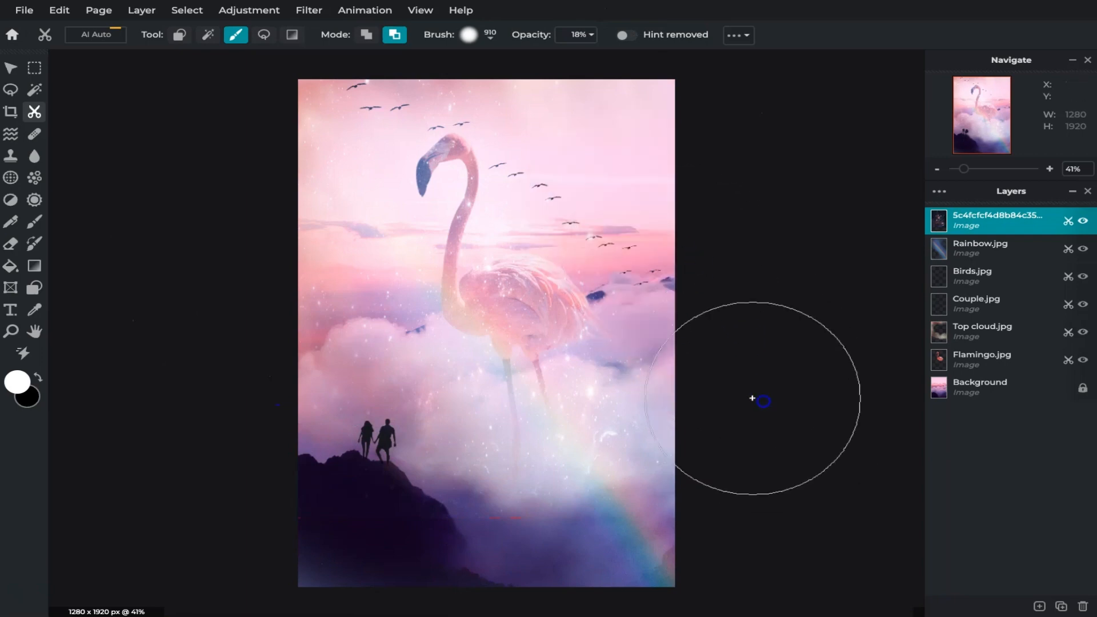
drag(262, 375, 303, 402)
mouse_move(215, 162)
mouse_down()
mouse_move(353, 437)
mouse_move(465, 549)
mouse_up()
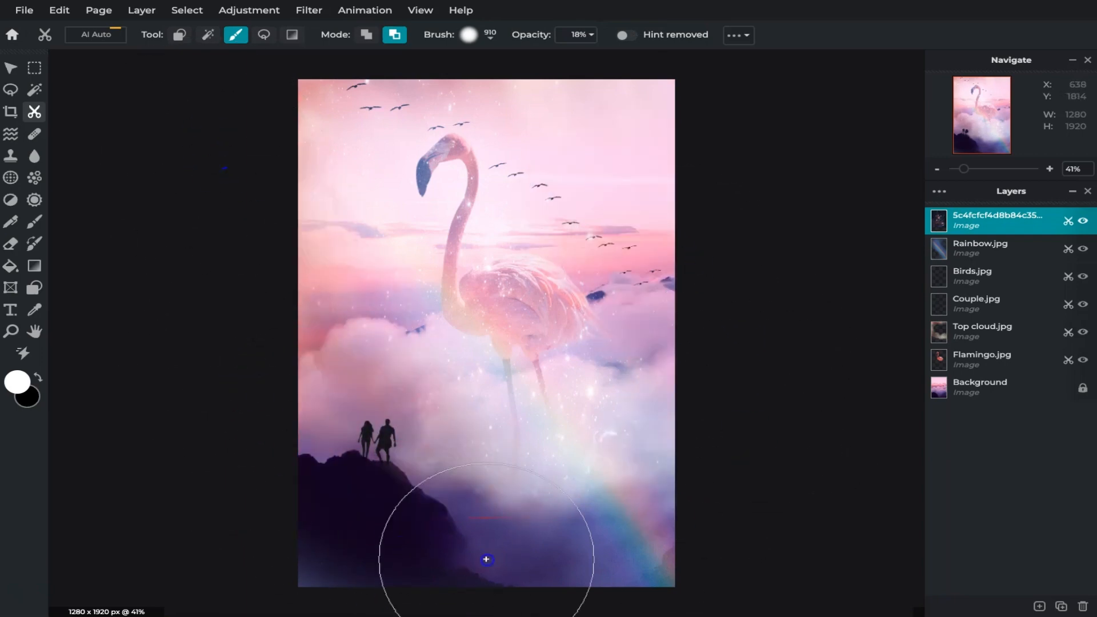
drag(688, 387, 681, 473)
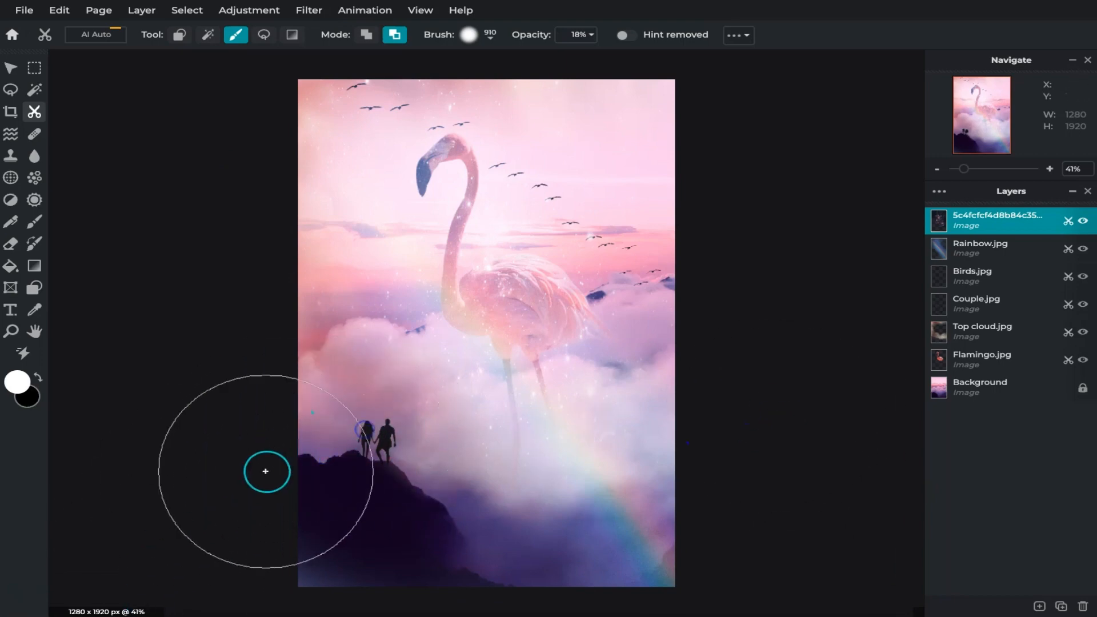
Flatten all layers into the background and apply the Hagrid preset from the Effect library's Friends collection at strength 50
click(980, 222)
click(873, 406)
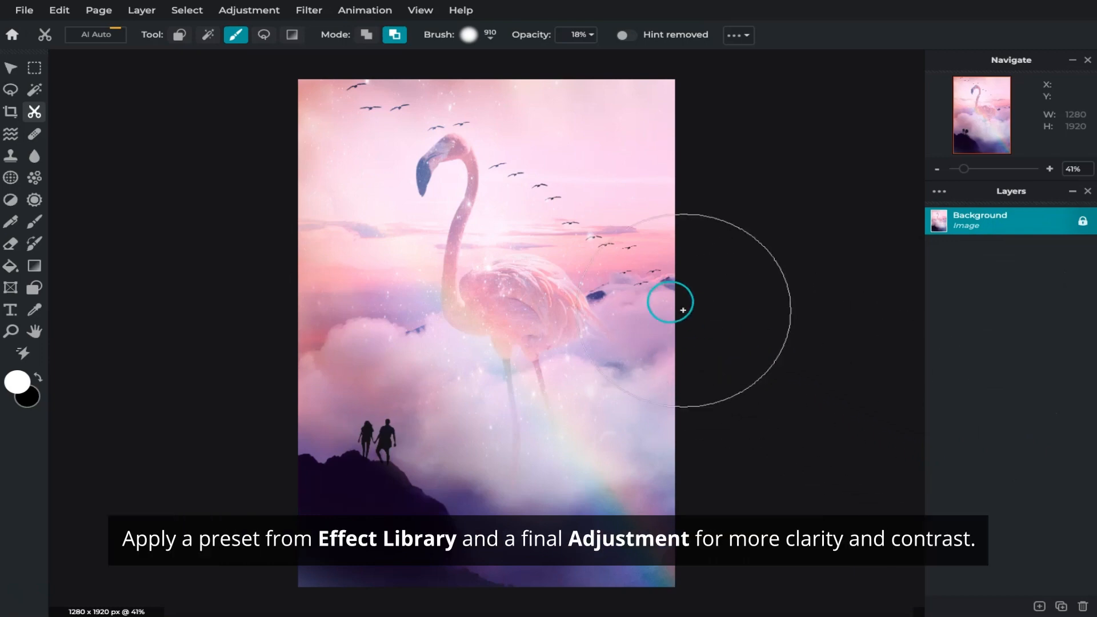
click(318, 11)
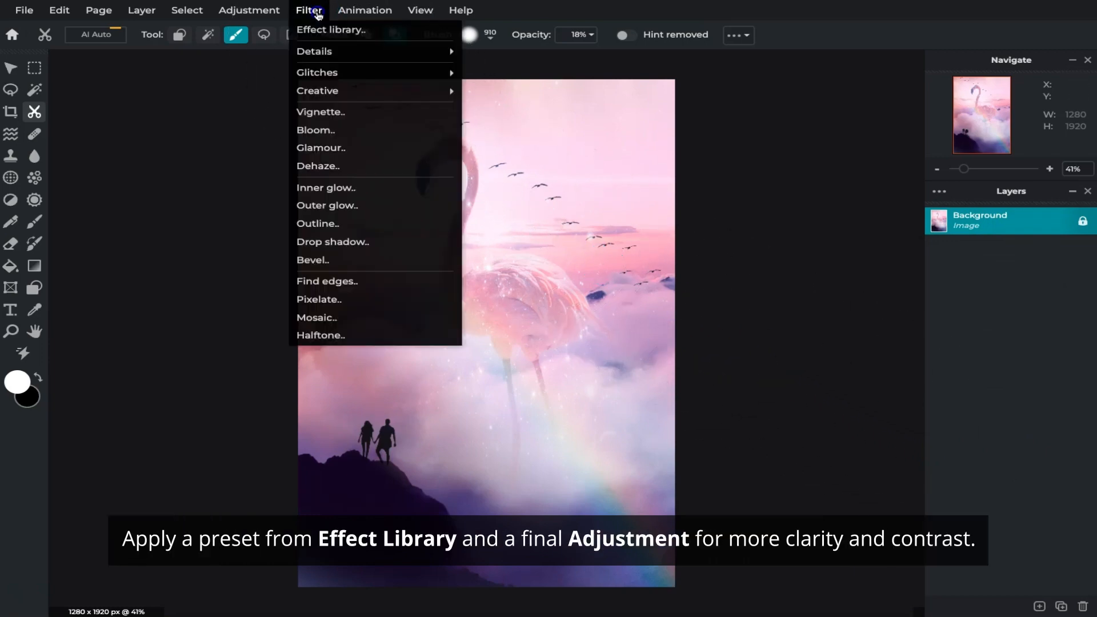
click(321, 29)
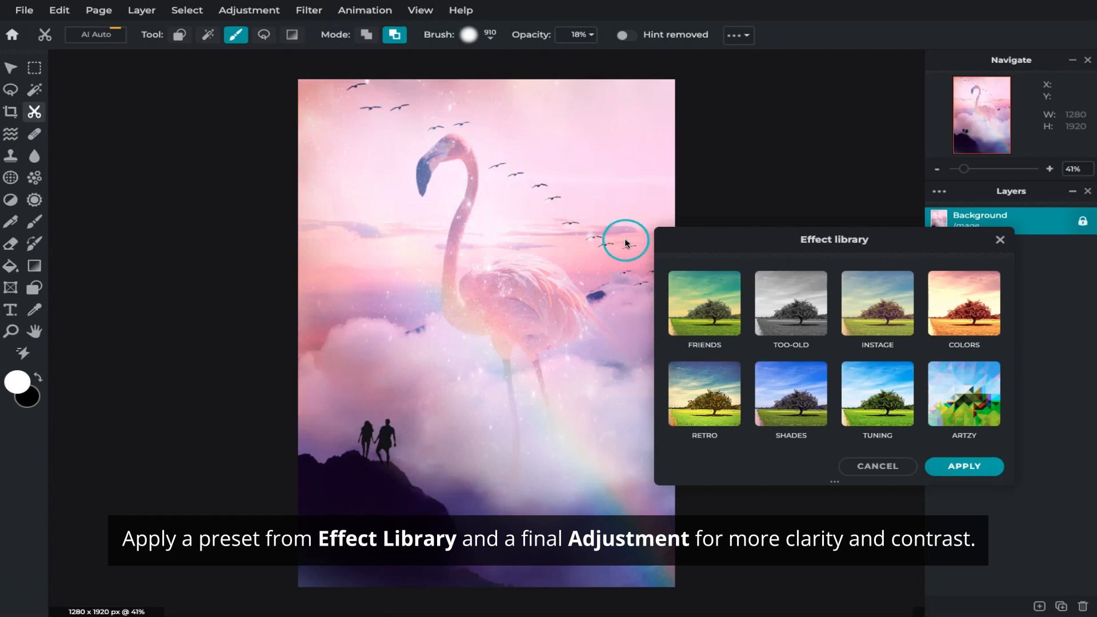
click(728, 313)
scroll(914, 383, down, 5)
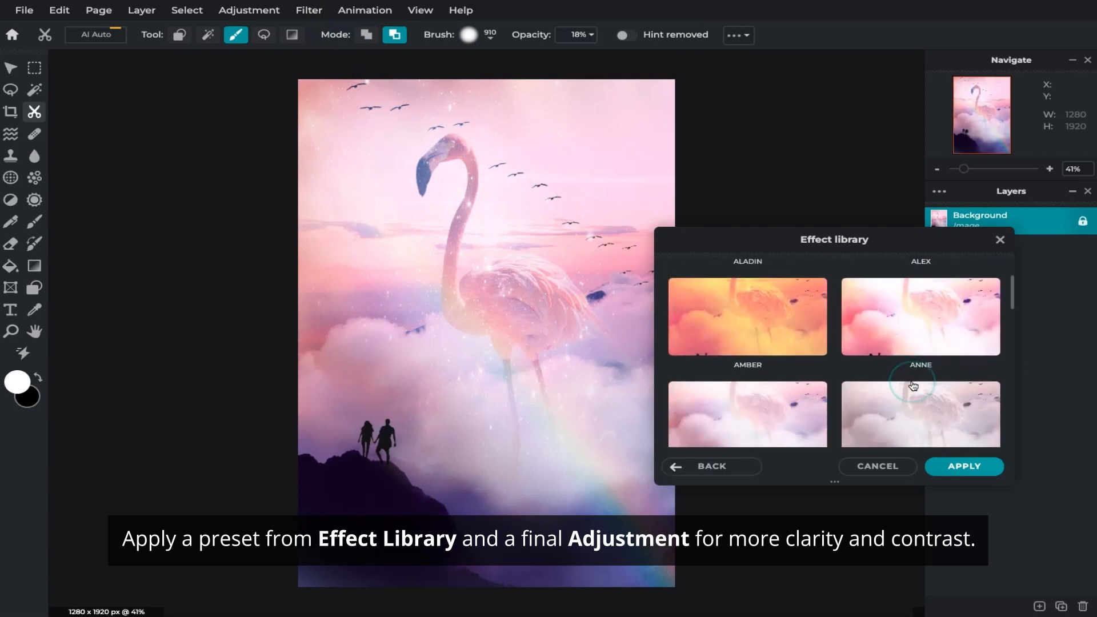
scroll(913, 385, down, 2)
click(912, 372)
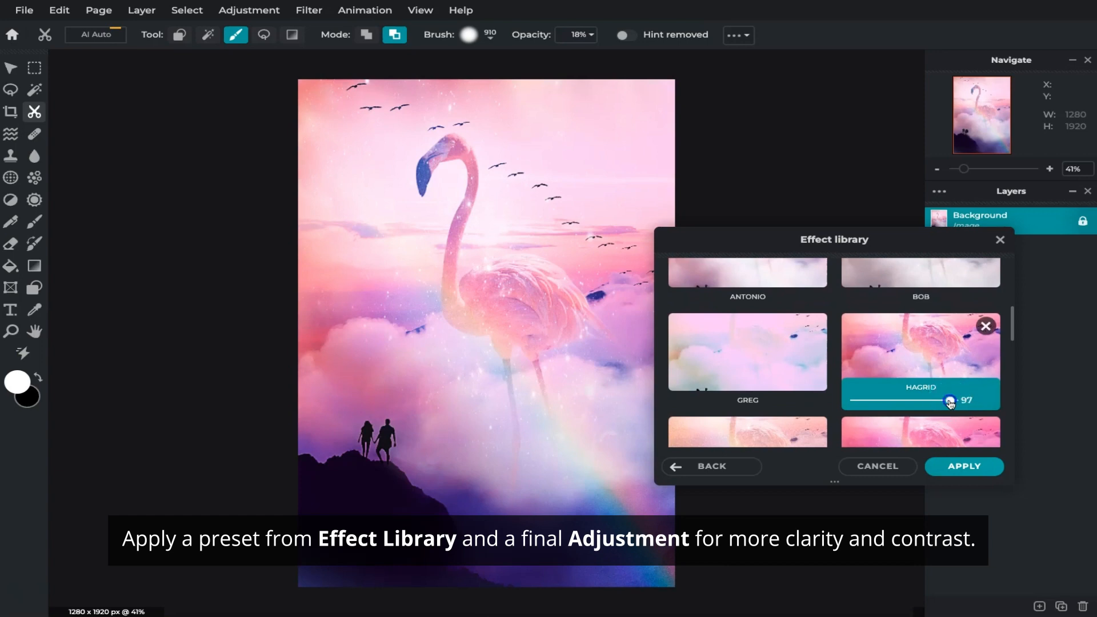
drag(917, 401, 908, 401)
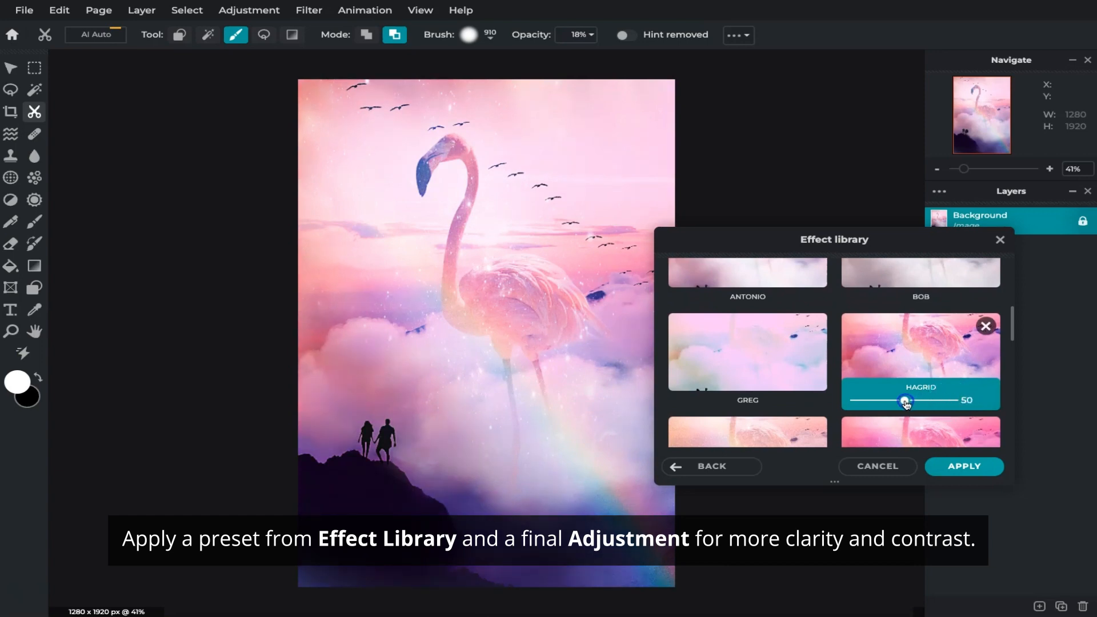
click(964, 466)
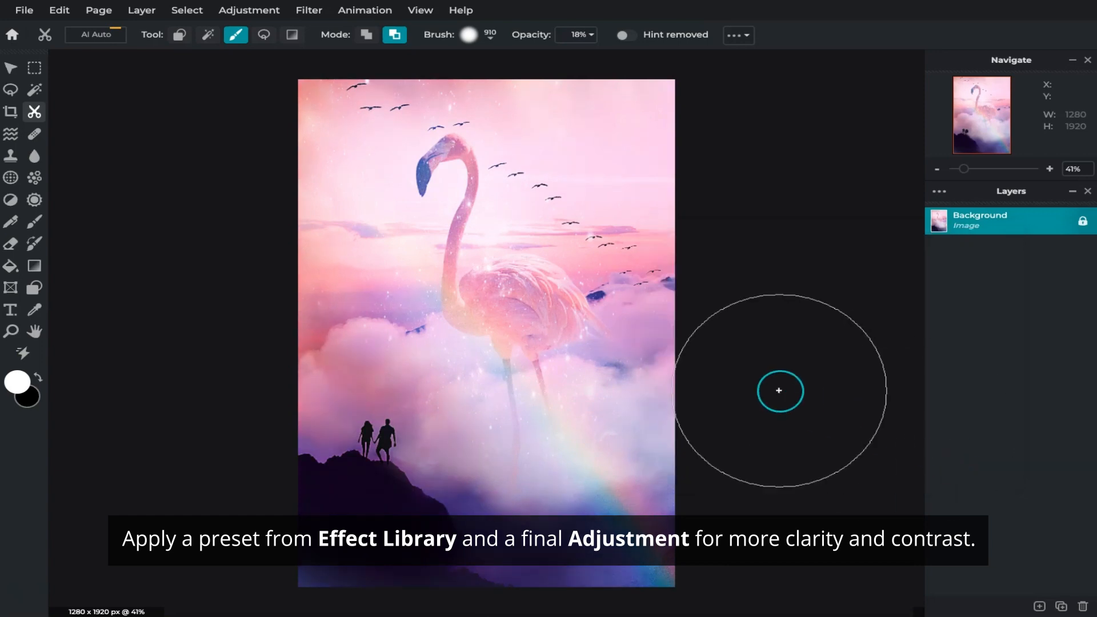
Apply a Brightness and contrast adjustment to the flattened image with brightness 5, and switch to the Marquee selection tool
click(254, 10)
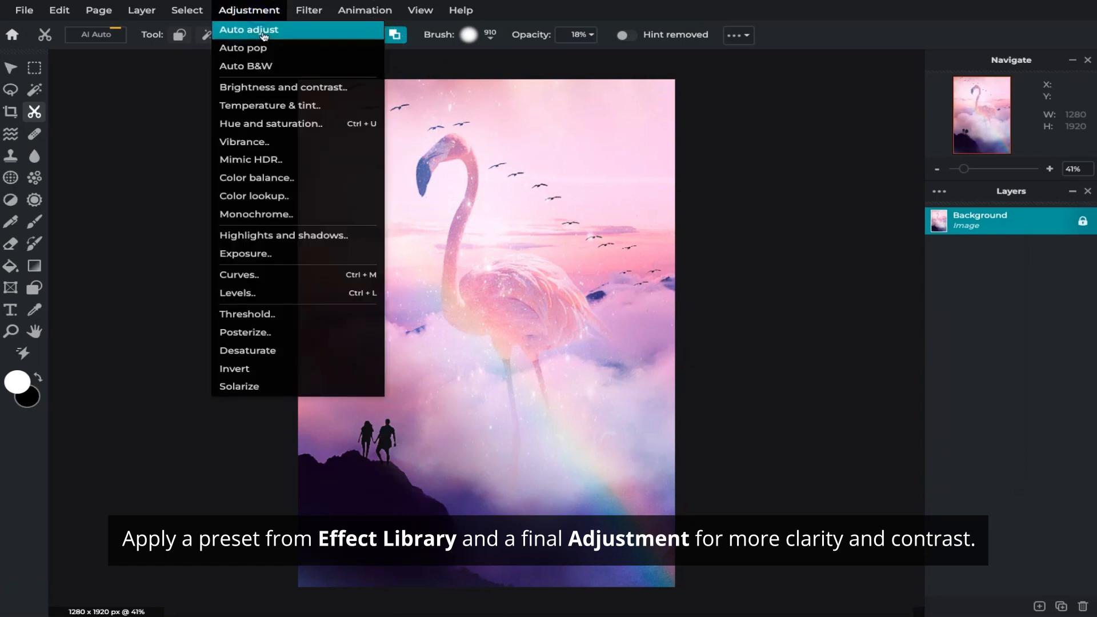
click(275, 87)
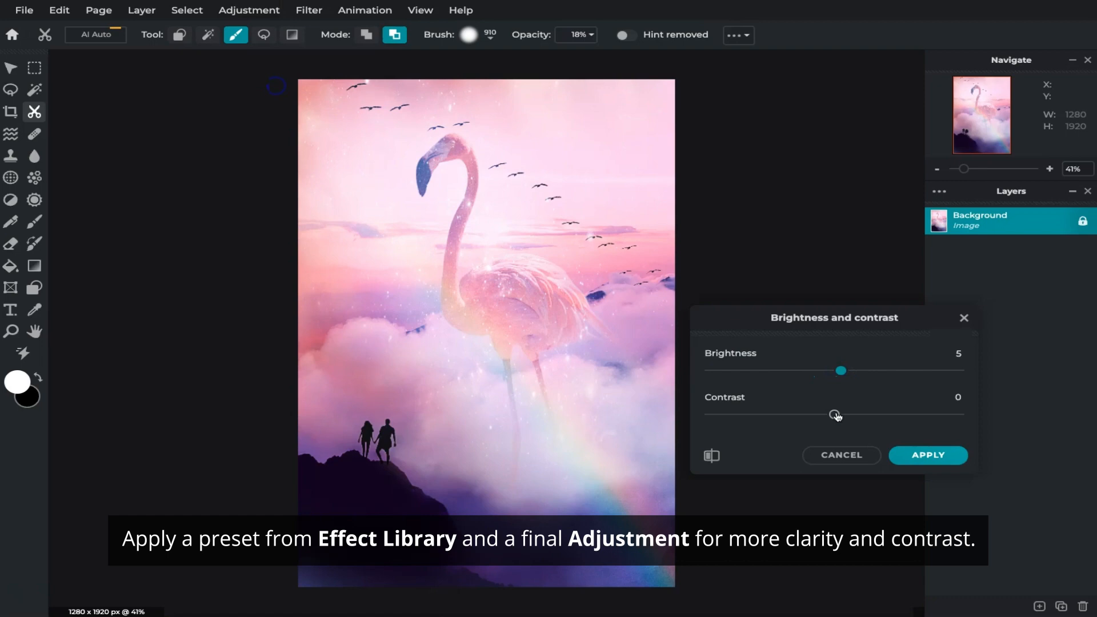
click(930, 457)
key(m)
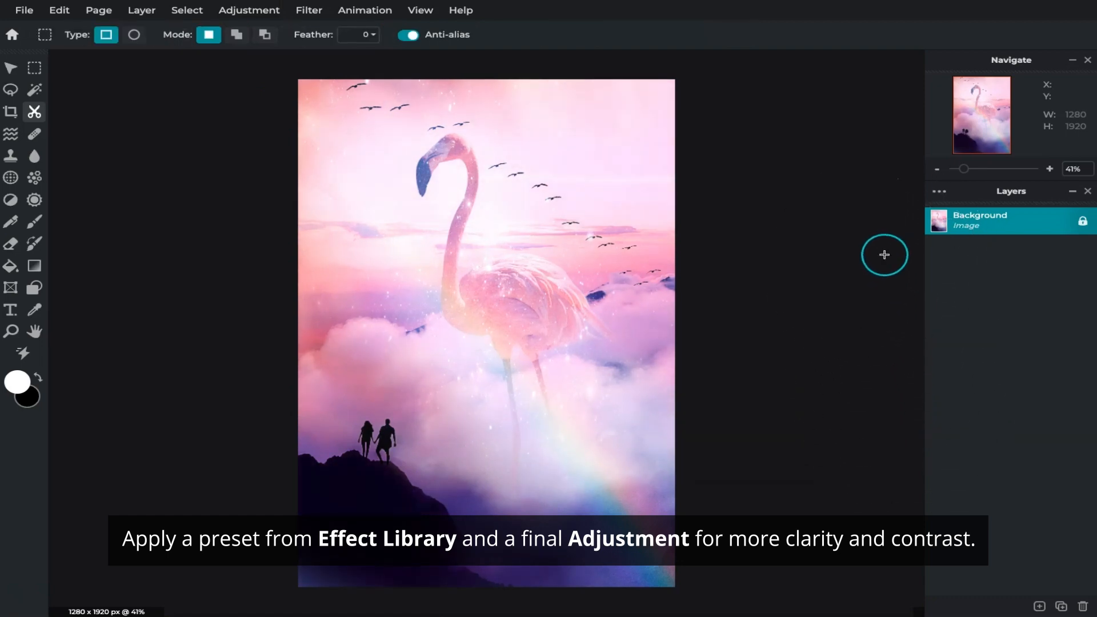